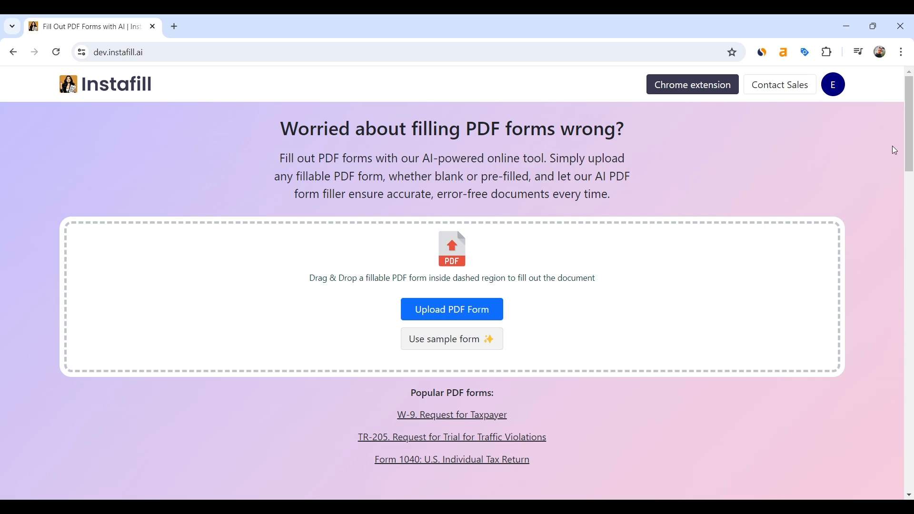
# - Upload the California moped license PDF (CA_Moped_License_Form) as a new form in the Forms list
pyautogui.click(836, 91)
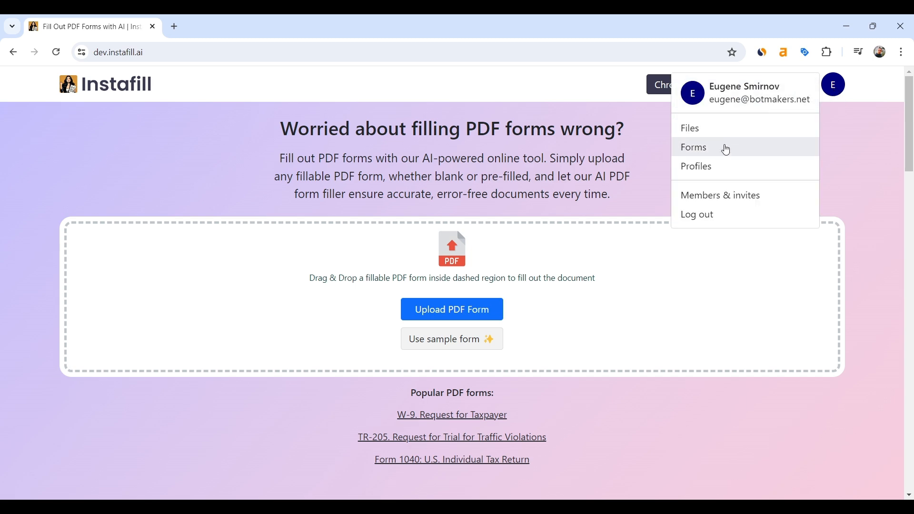
pyautogui.click(727, 149)
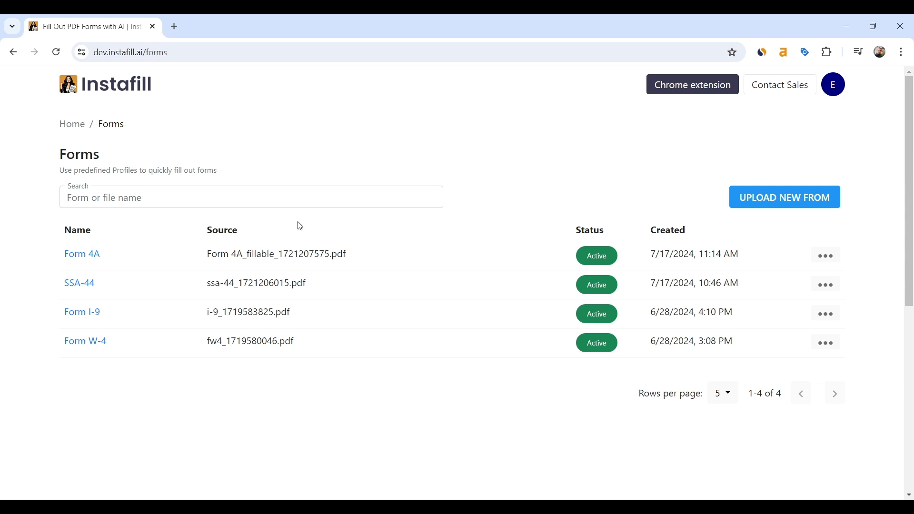
pyautogui.click(781, 205)
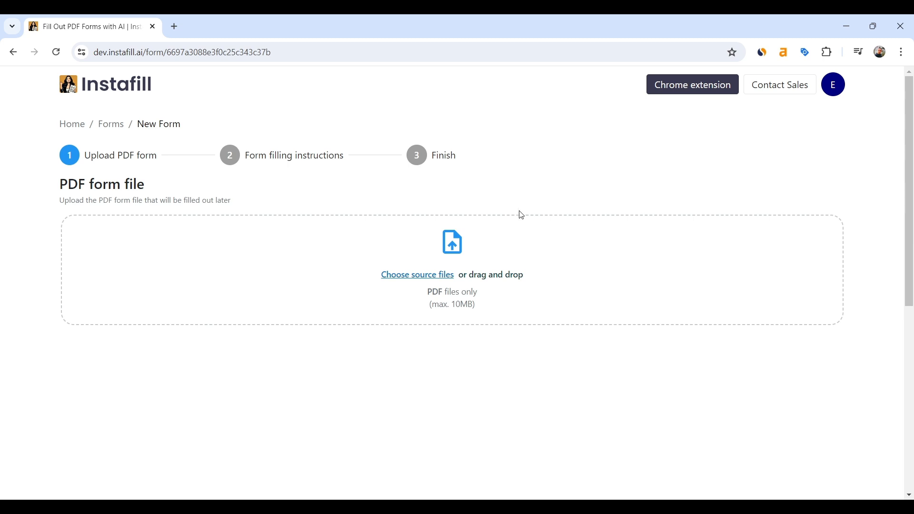
pyautogui.click(406, 278)
pyautogui.doubleClick(181, 159)
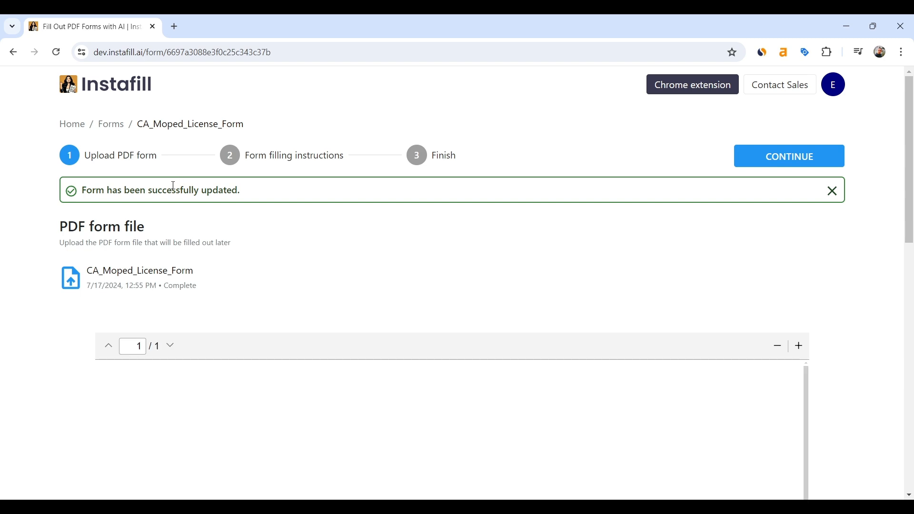
# - Check the preview of the uploaded form and proceed past the form filling instructions without adding any
pyautogui.scroll(-1, 810, 293)
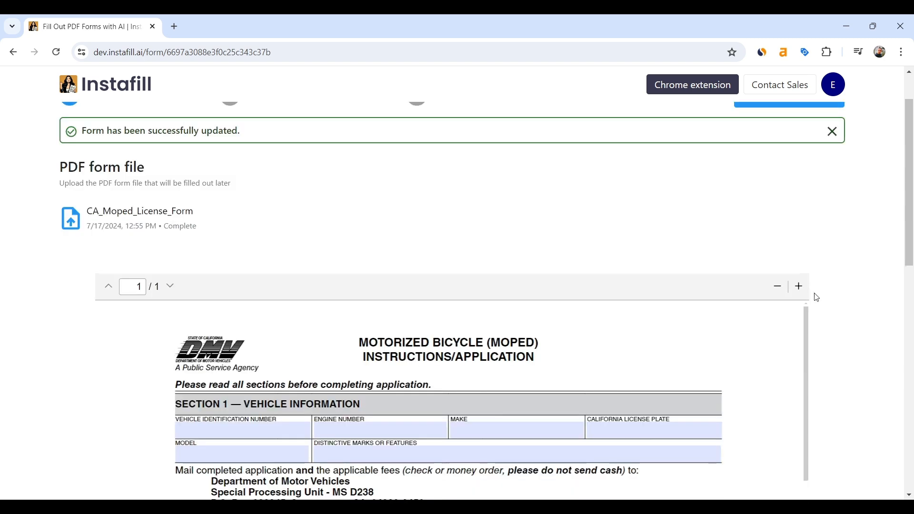
pyautogui.scroll(-10, 826, 298)
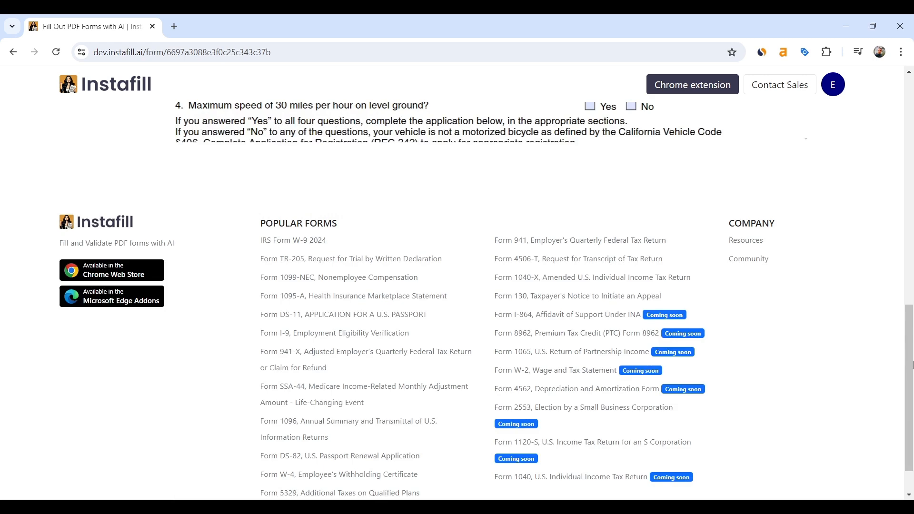
pyautogui.scroll(12, 913, 365)
pyautogui.click(813, 161)
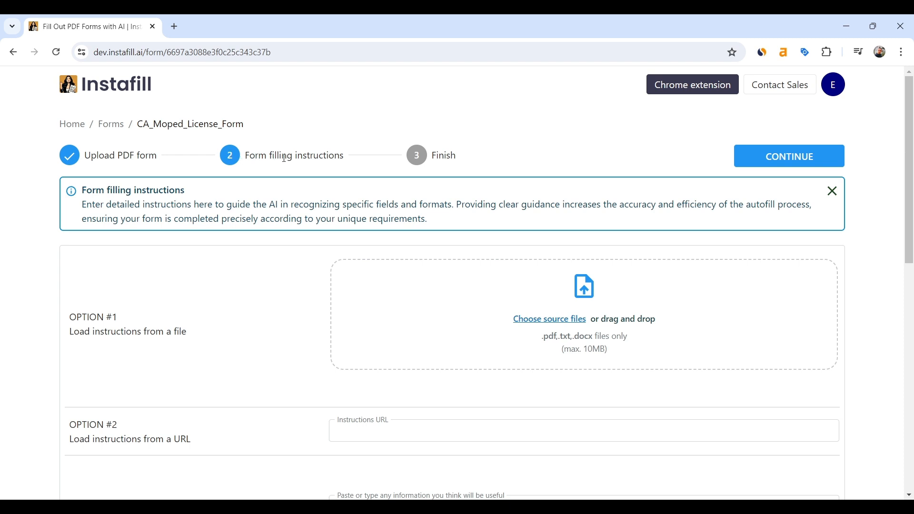
pyautogui.click(775, 165)
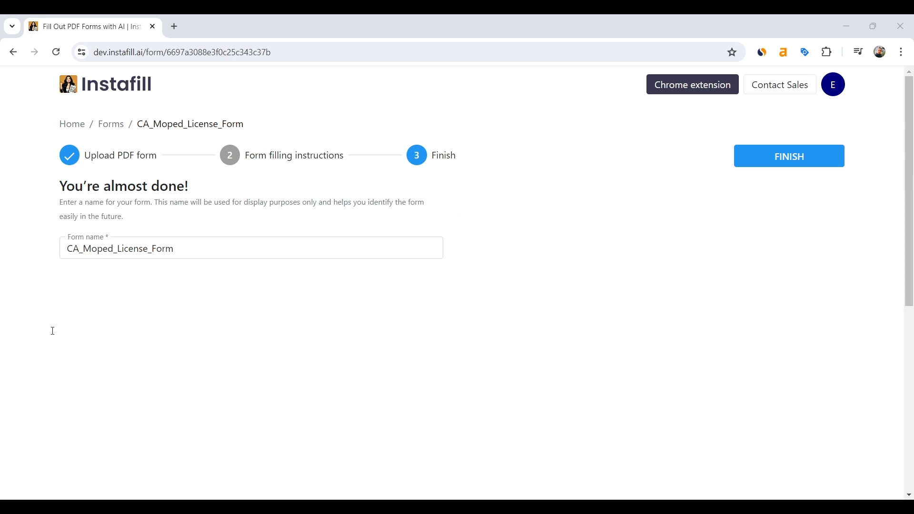
# - Name the form REG 230 and finish its setup
pyautogui.click(86, 320)
pyautogui.click(188, 252)
pyautogui.hotkey('ctrl', 'a')
pyautogui.write('REG 230')
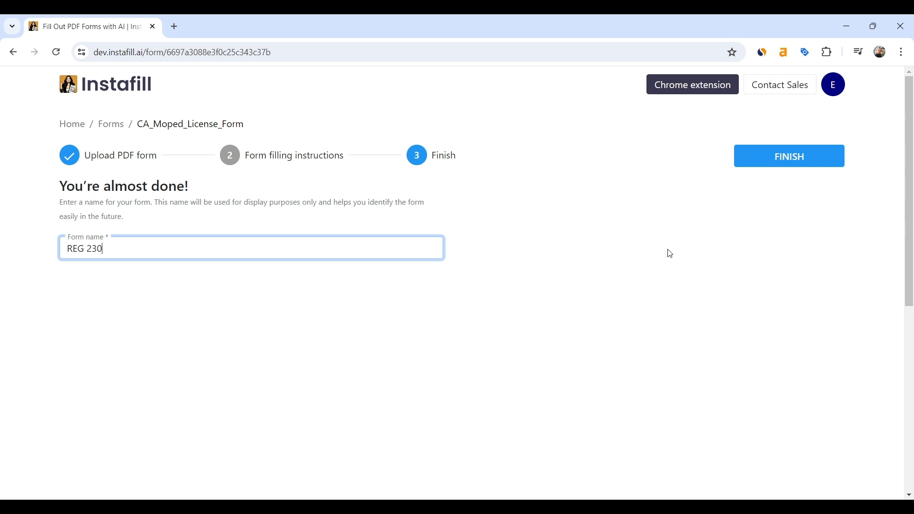
pyautogui.click(787, 160)
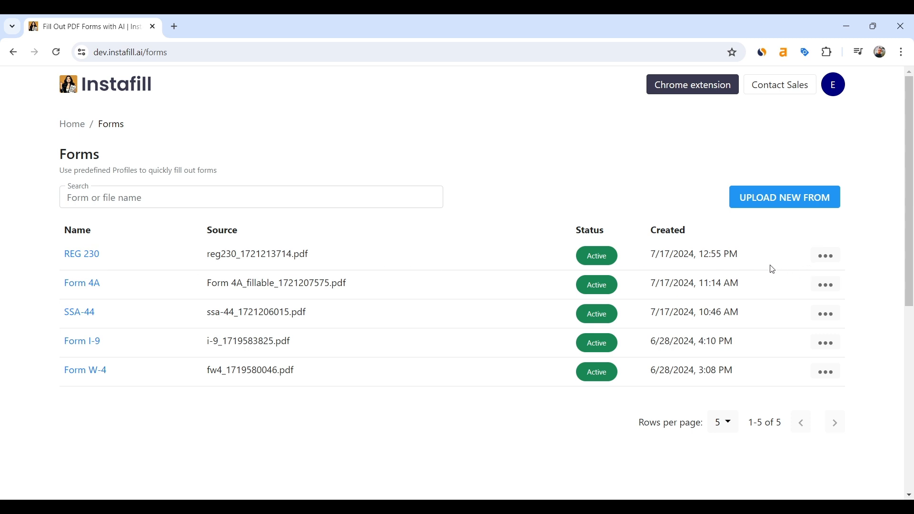
# - Start filling out the REG 230 form in batch and upload the vehicle data file
pyautogui.click(826, 257)
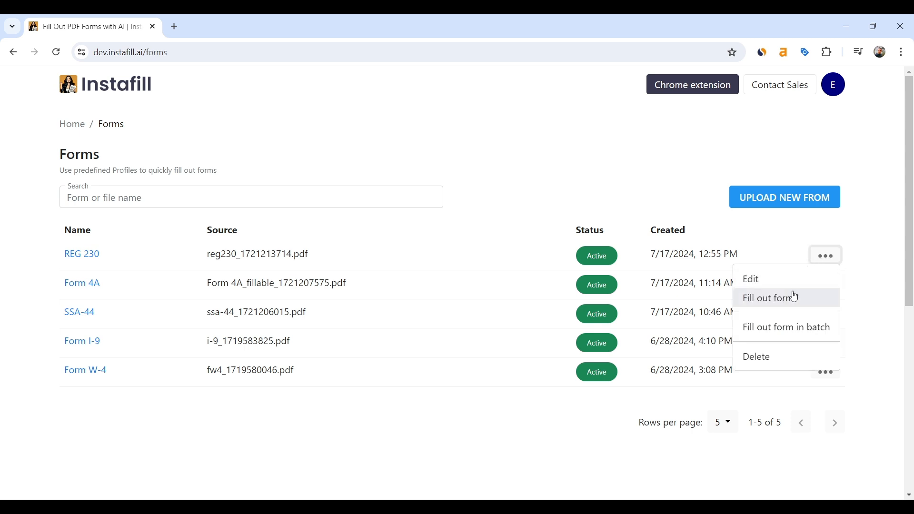
pyautogui.click(793, 333)
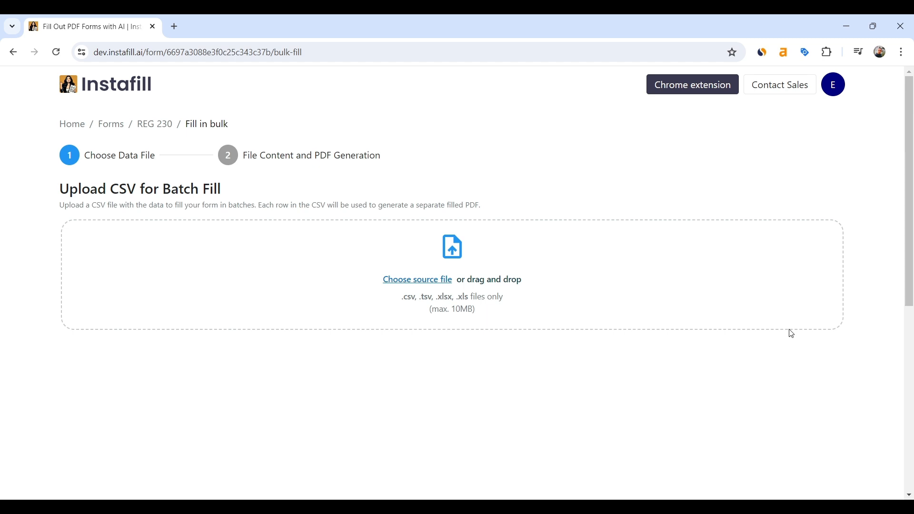
pyautogui.click(415, 281)
pyautogui.doubleClick(239, 158)
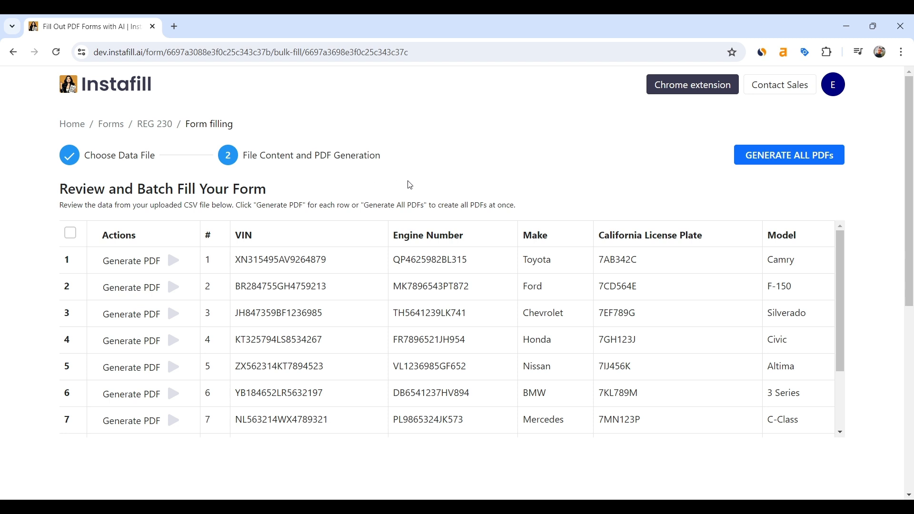
# - Review all imported vehicle rows and the column headings, including VIN, Make, California License Plate and Model
pyautogui.moveTo(841, 251)
pyautogui.mouseDown()
pyautogui.moveTo(847, 316)
pyautogui.moveTo(846, 250)
pyautogui.mouseUp()
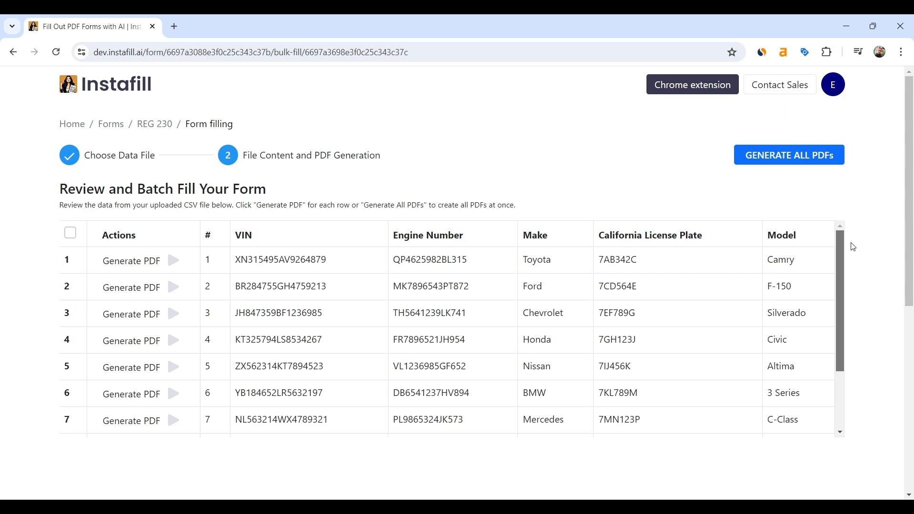
pyautogui.scroll(-5, 134, 275)
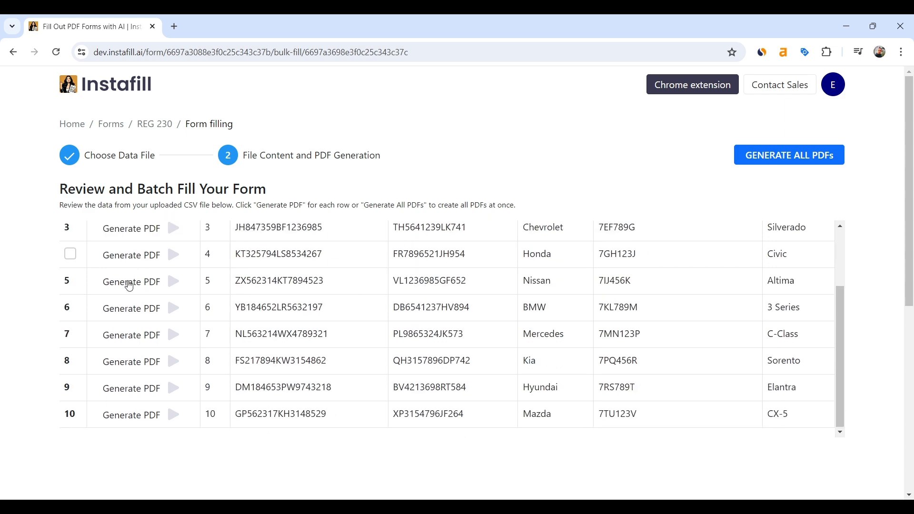
pyautogui.scroll(3, 36, 316)
pyautogui.scroll(3, 266, 226)
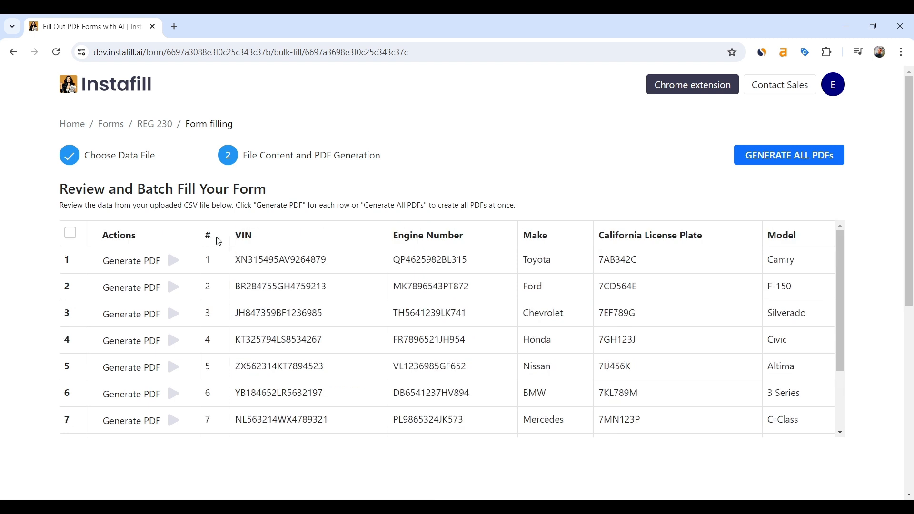
pyautogui.moveTo(259, 239); pyautogui.dragTo(235, 234)
pyautogui.click(252, 236)
pyautogui.moveTo(549, 235); pyautogui.dragTo(526, 235)
pyautogui.click(546, 235)
pyautogui.moveTo(704, 240); pyautogui.dragTo(601, 235)
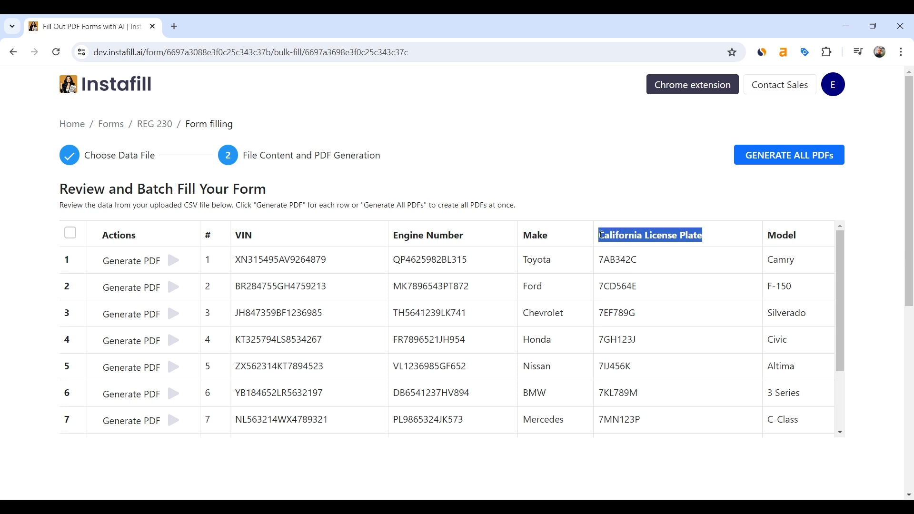
pyautogui.click(707, 237)
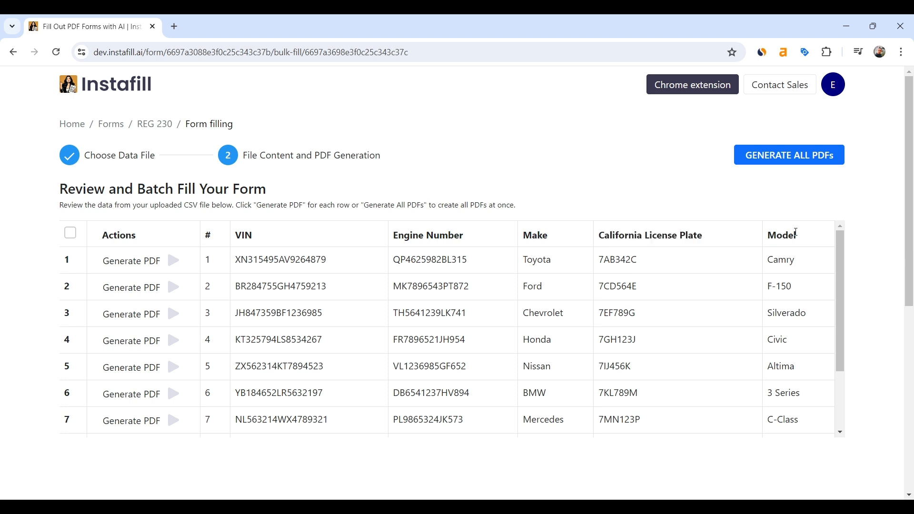
pyautogui.moveTo(839, 256); pyautogui.dragTo(854, 322)
pyautogui.moveTo(843, 263)
pyautogui.mouseDown()
pyautogui.moveTo(842, 323)
pyautogui.moveTo(848, 246)
pyautogui.mouseUp()
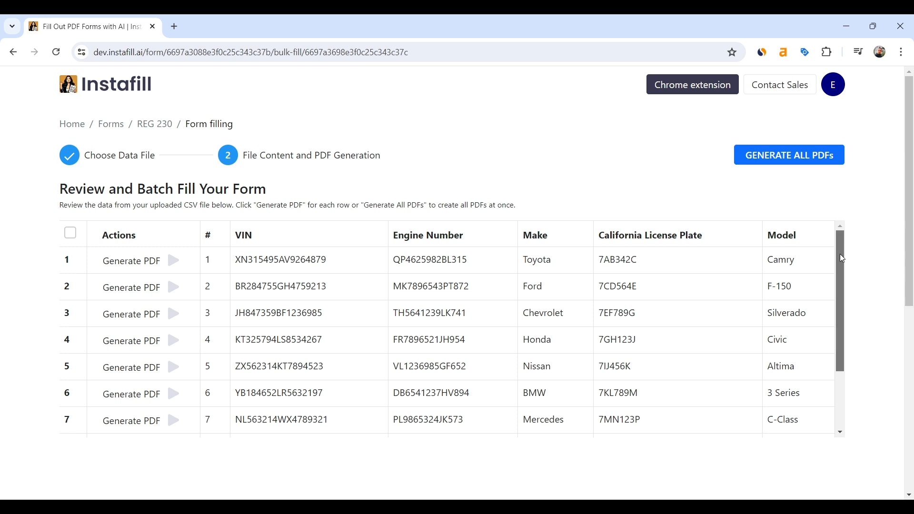
pyautogui.moveTo(843, 259); pyautogui.dragTo(839, 318)
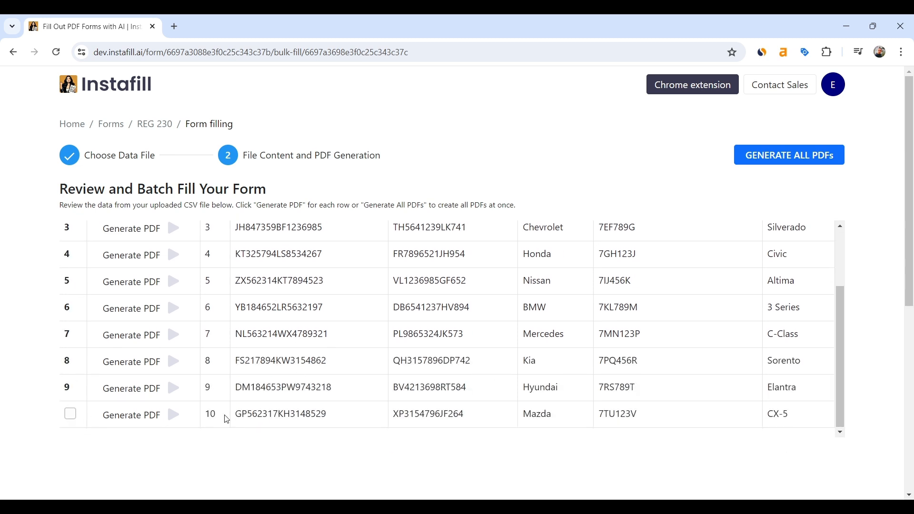
pyautogui.scroll(3, 385, 362)
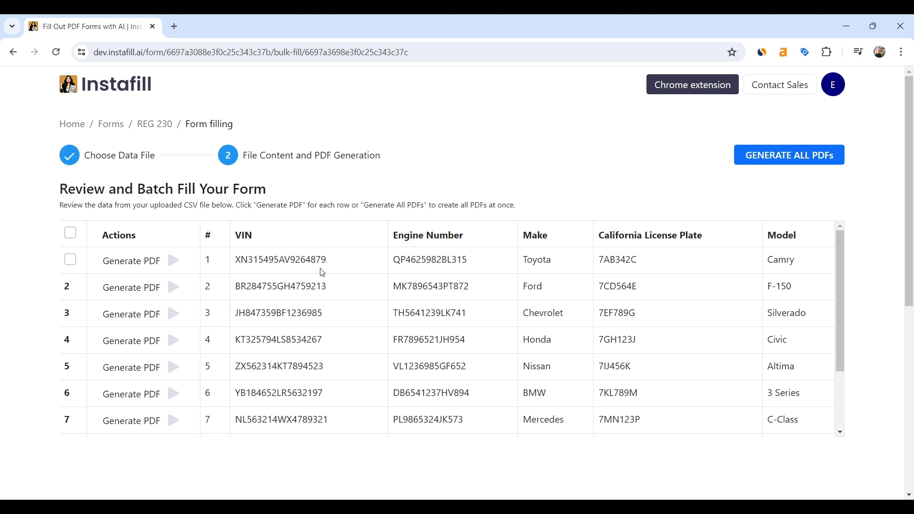
# - Generate filled PDFs only for rows 1, 3 and 5 of the vehicle data
pyautogui.click(70, 260)
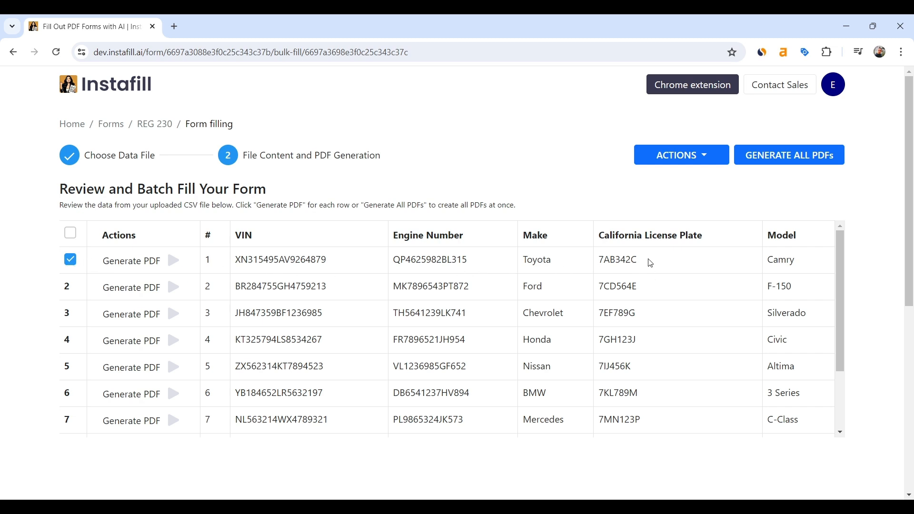
pyautogui.click(71, 260)
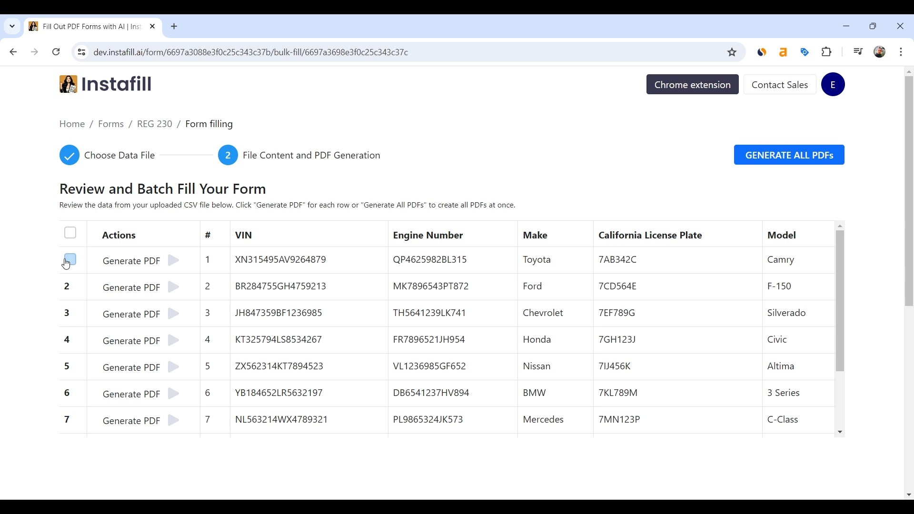
pyautogui.click(71, 265)
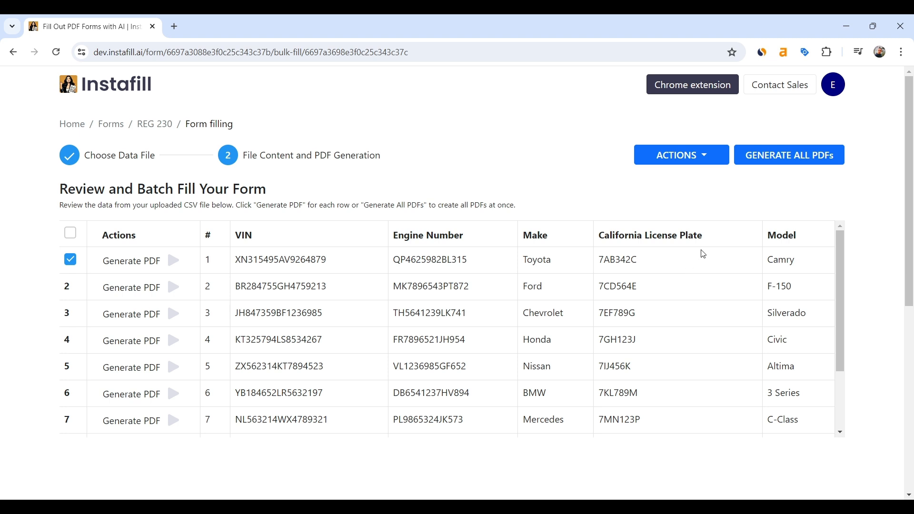
pyautogui.click(707, 157)
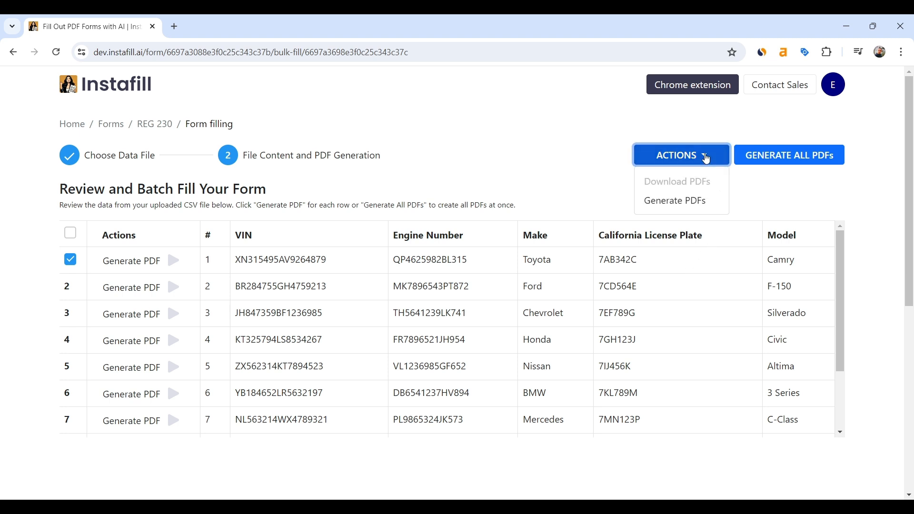
pyautogui.click(715, 160)
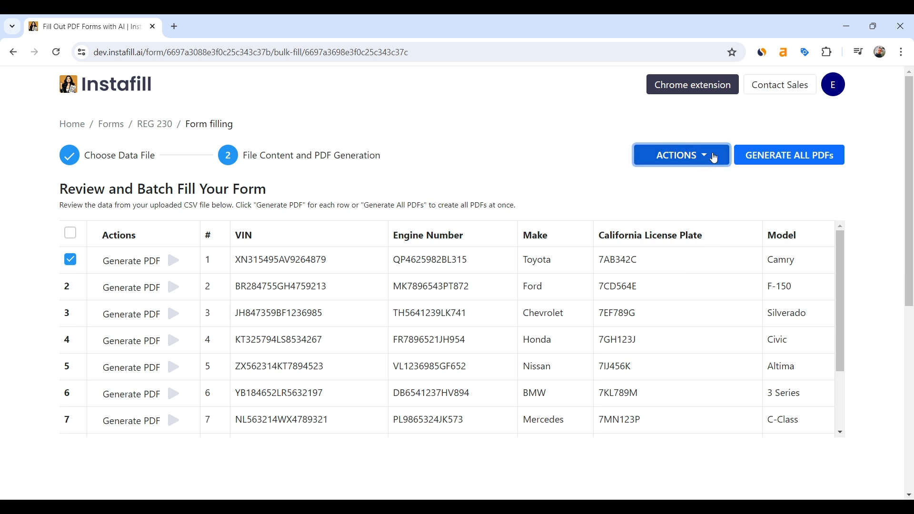
pyautogui.click(70, 316)
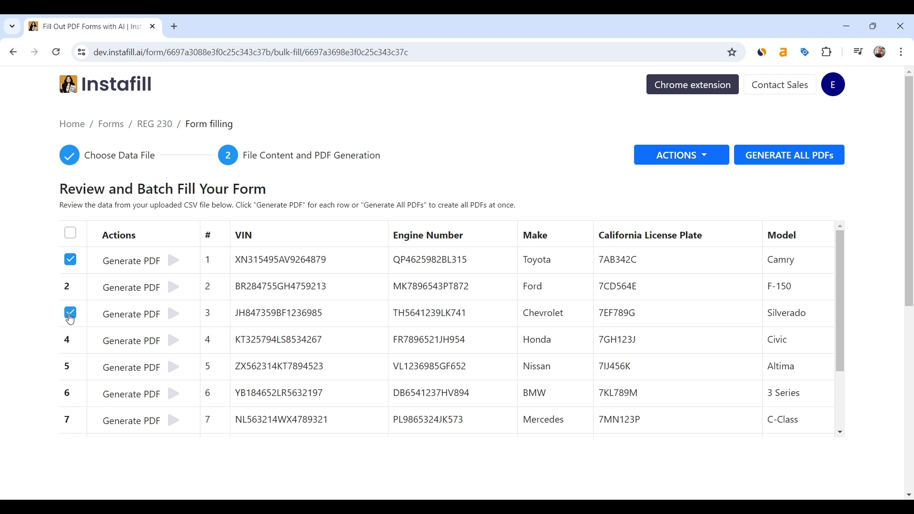
pyautogui.click(71, 368)
pyautogui.click(707, 160)
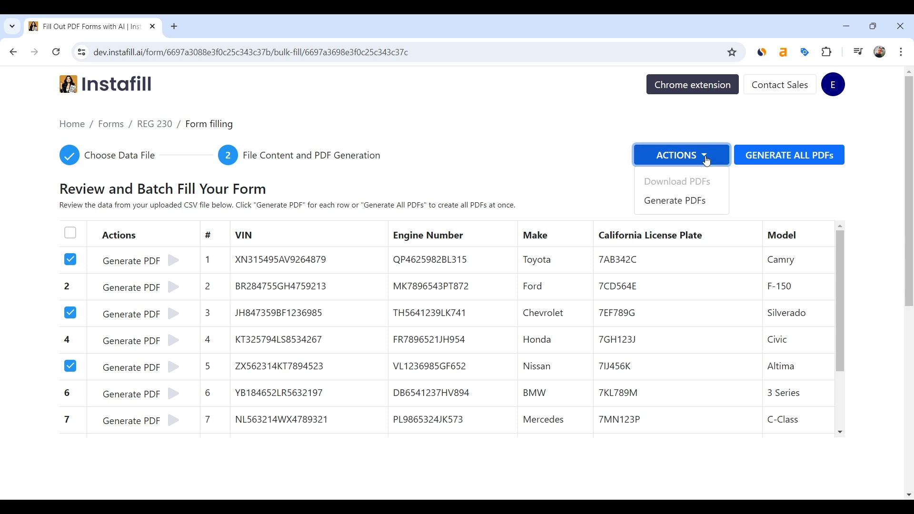
pyautogui.click(679, 202)
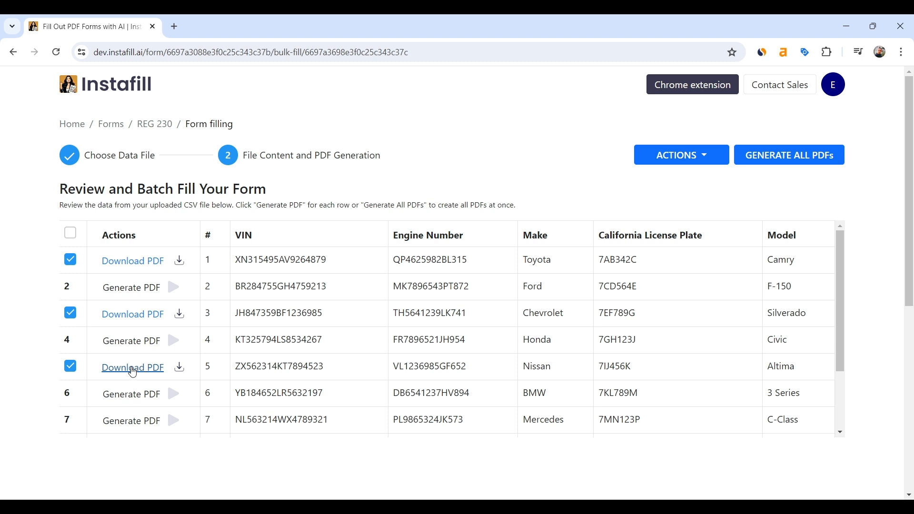
# - With no rows selected, download the filled PDF for row 1 and open it in a new browser tab
pyautogui.click(75, 240)
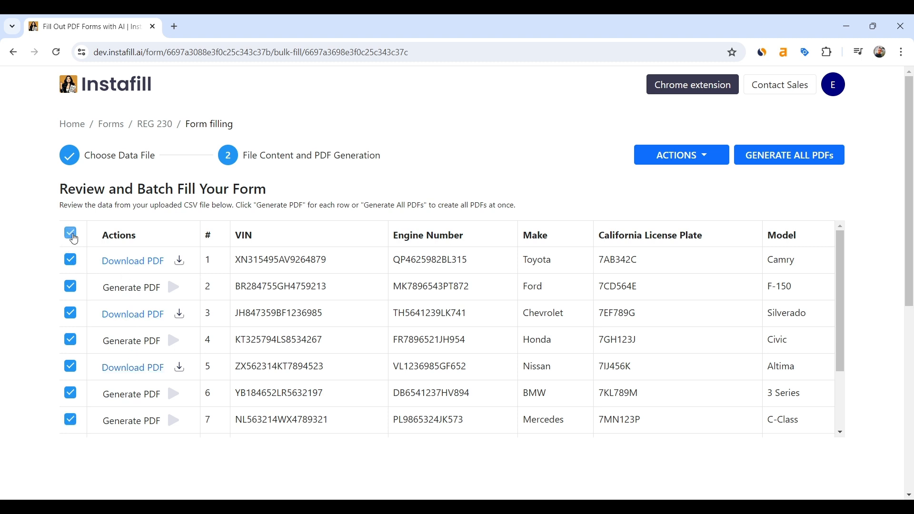
pyautogui.click(74, 240)
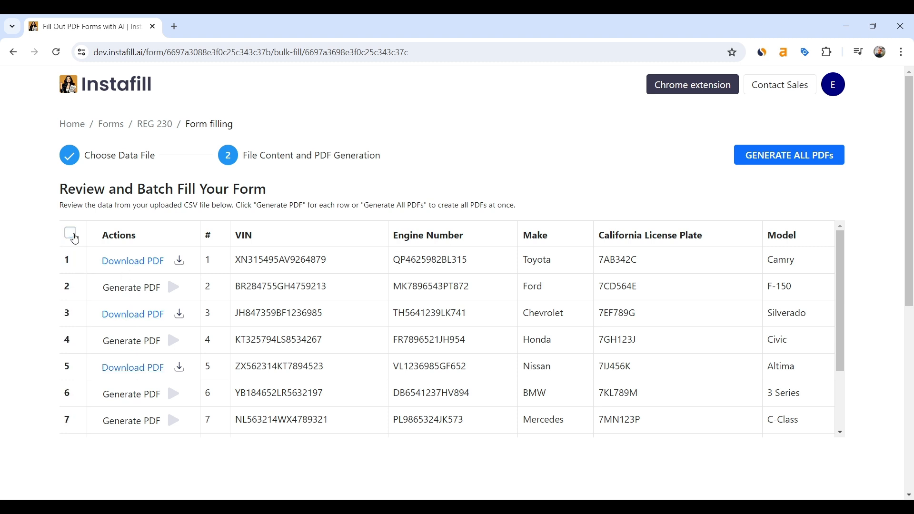
pyautogui.click(141, 263)
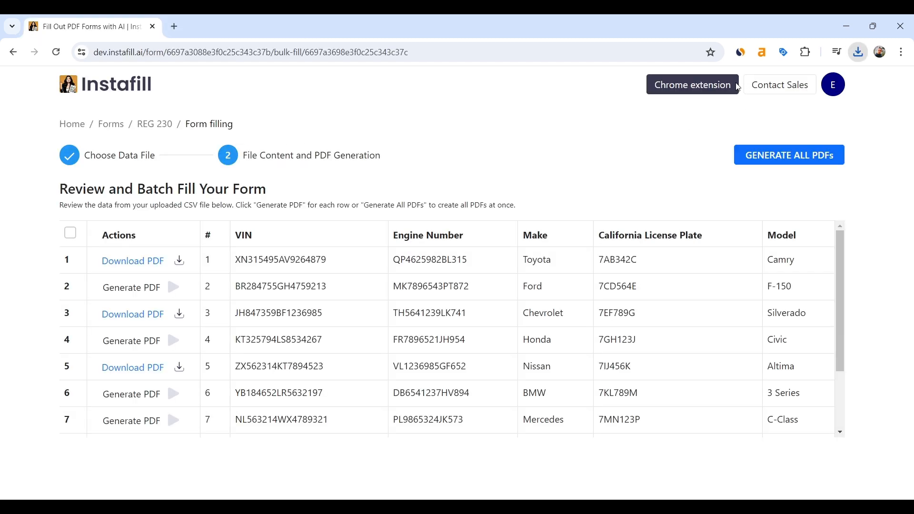
pyautogui.moveTo(204, 28); pyautogui.dragTo(199, 27)
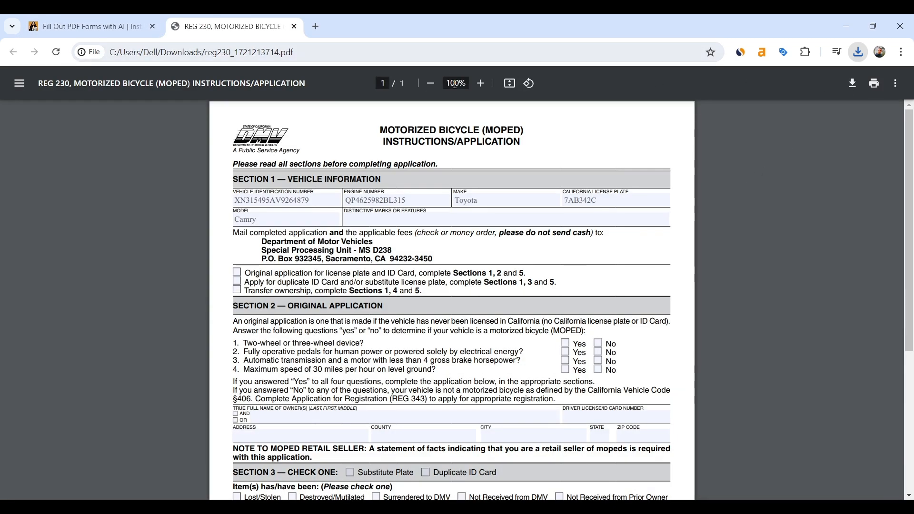
# - Enlarge the filled REG 230 form to 150% and check its vehicle identification number and engine number fields
pyautogui.click(482, 84)
pyautogui.click(482, 84)
pyautogui.click(482, 84)
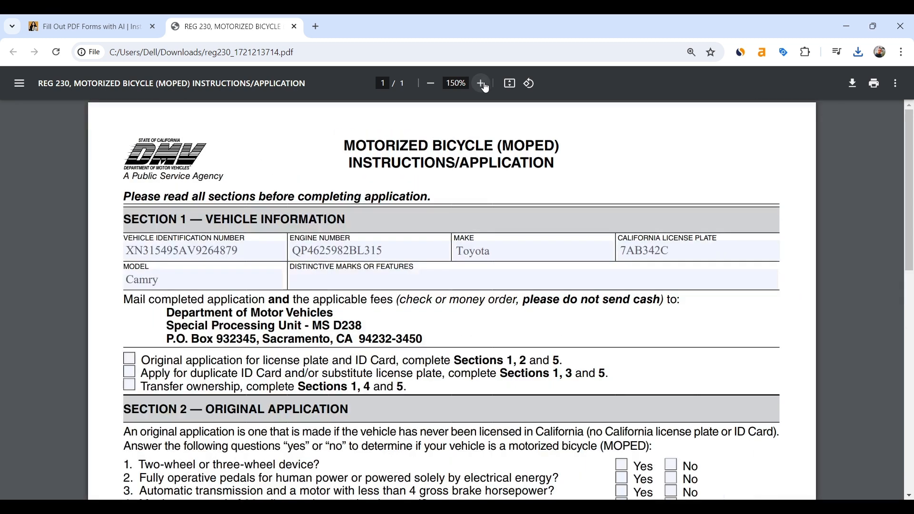
pyautogui.click(242, 250)
pyautogui.click(382, 254)
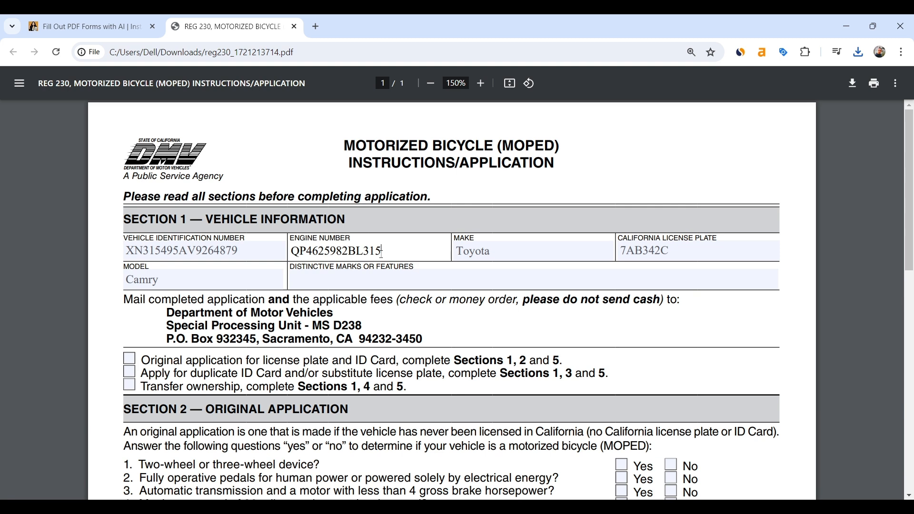
# - Check the Make, California License Plate, Model and Vehicle Identification Number fields in Section 1 of the filled REG 230 form
pyautogui.click(502, 251)
pyautogui.click(671, 252)
pyautogui.click(169, 281)
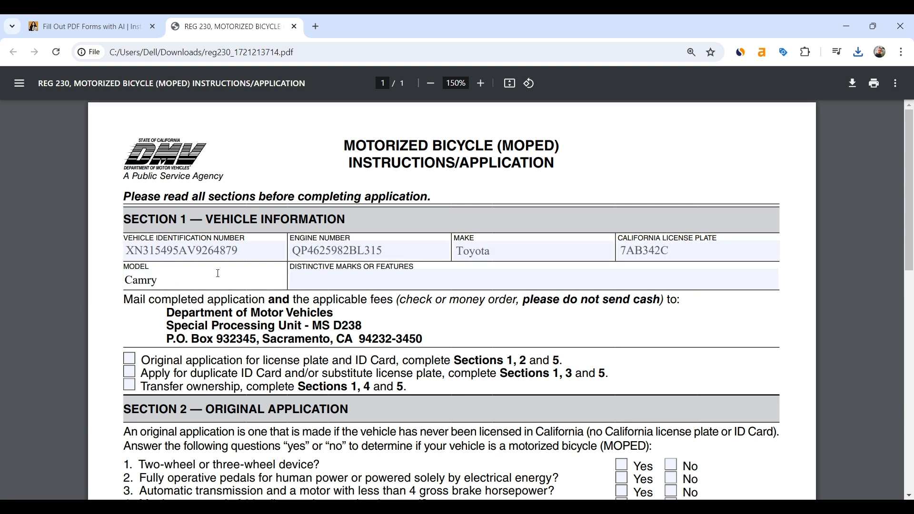
pyautogui.click(237, 251)
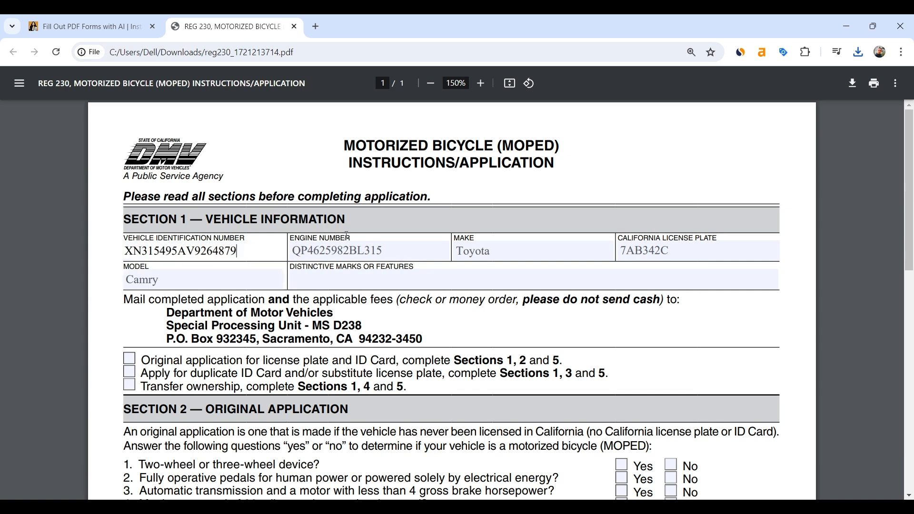
# - Switch back to Instafill, select all vehicle rows and generate filled PDFs for the whole batch
pyautogui.click(101, 28)
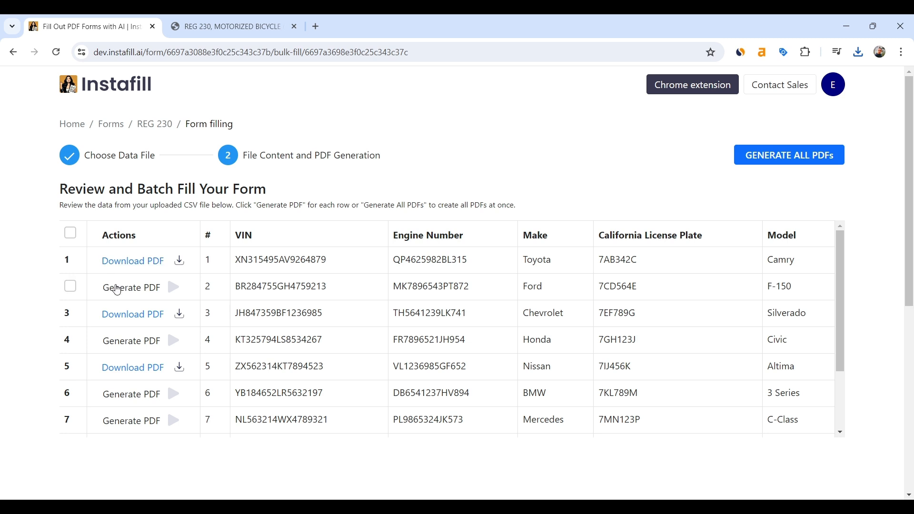
pyautogui.click(69, 291)
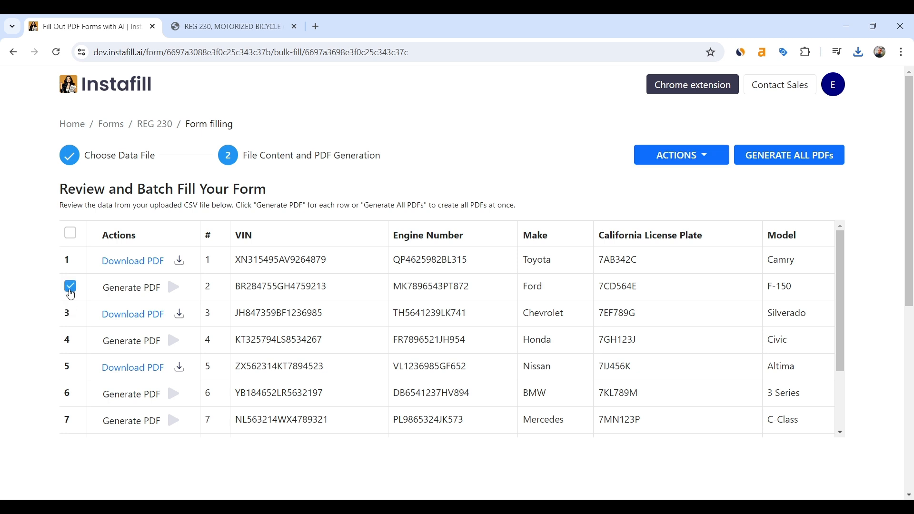
pyautogui.click(70, 291)
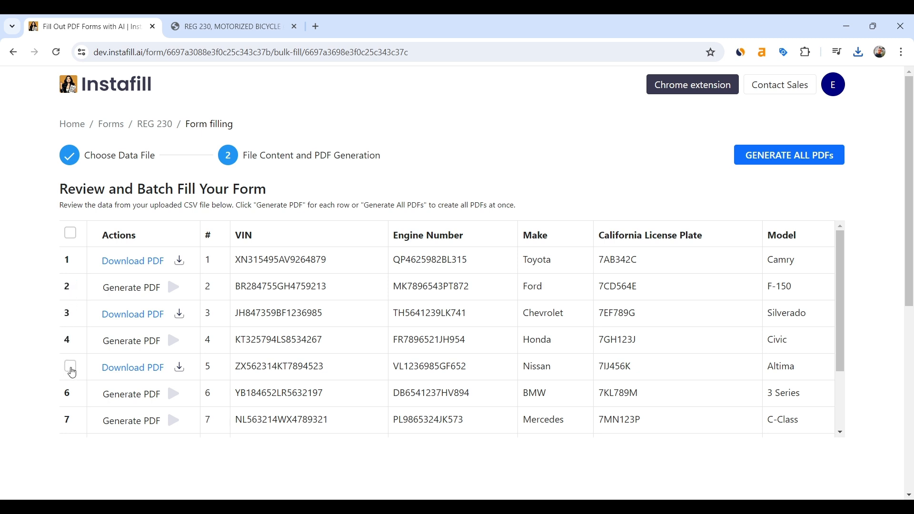
pyautogui.click(69, 238)
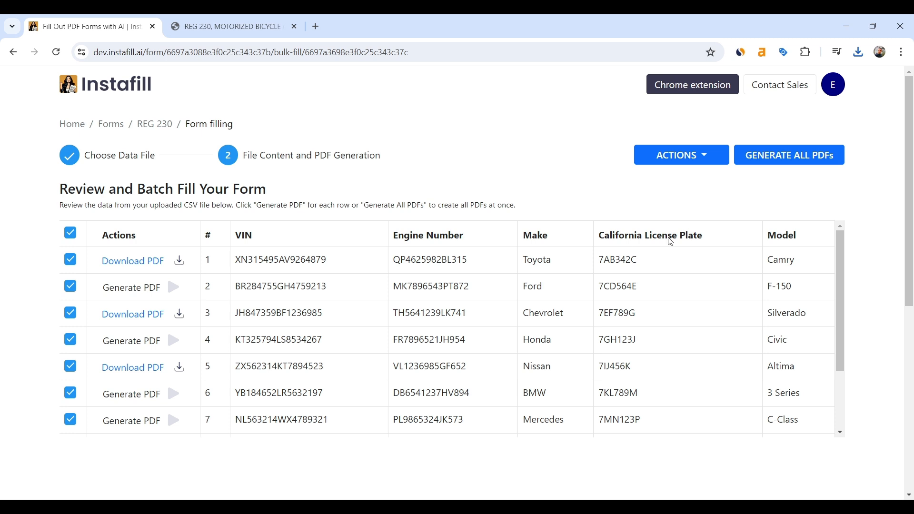
pyautogui.click(794, 162)
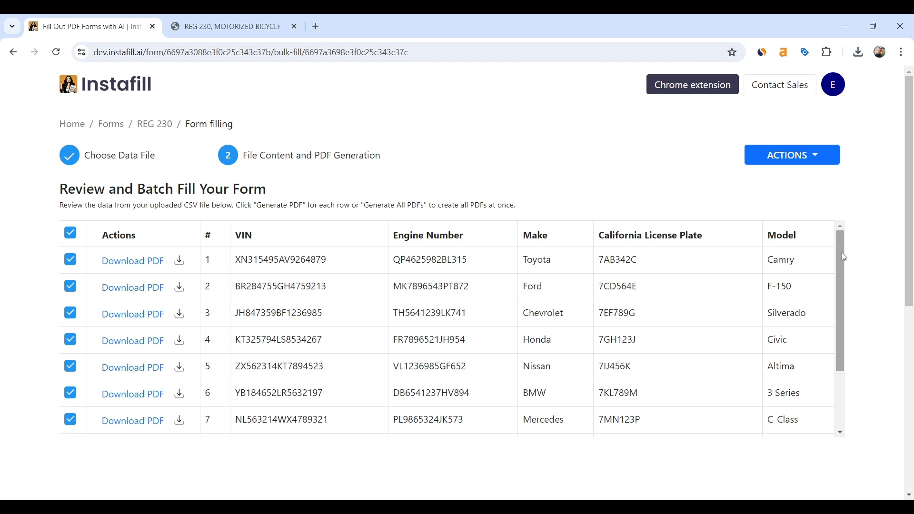
# - Clear the row selection, reselect all vehicle rows, and display the batch actions available for them
pyautogui.click(70, 234)
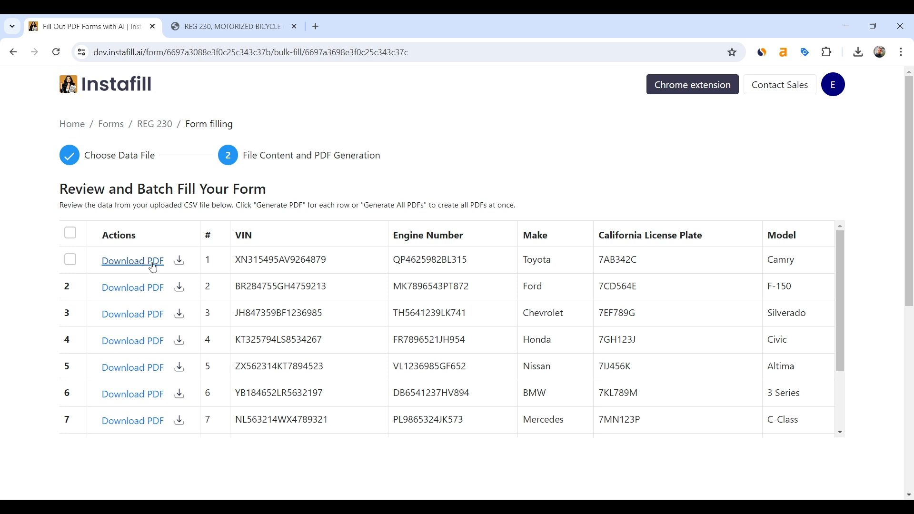
pyautogui.click(70, 260)
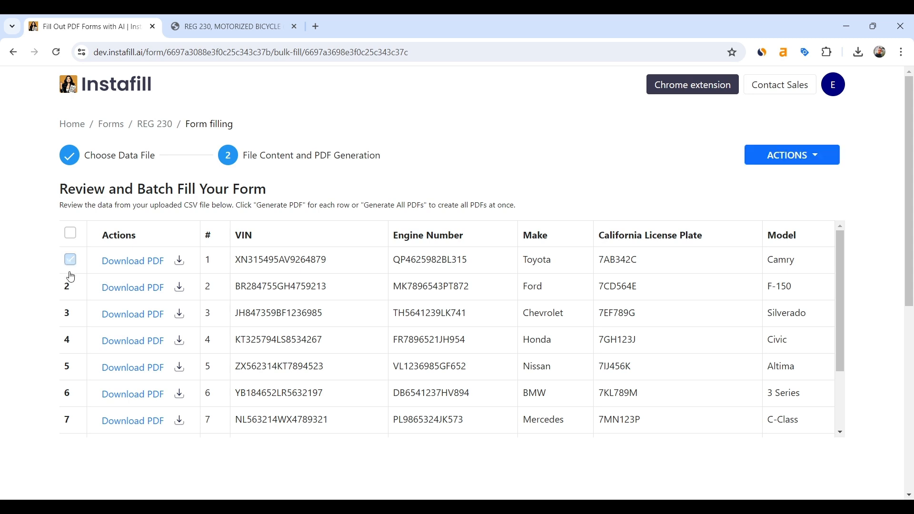
pyautogui.click(70, 259)
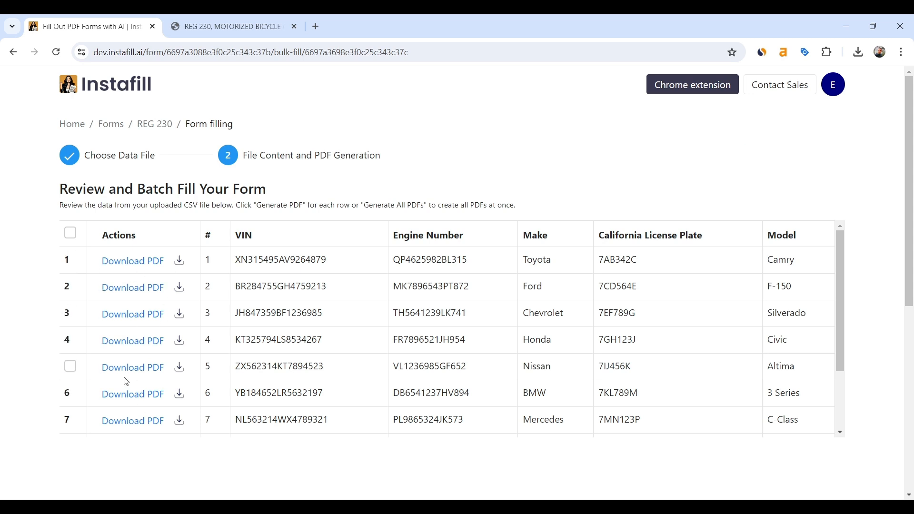
pyautogui.click(71, 234)
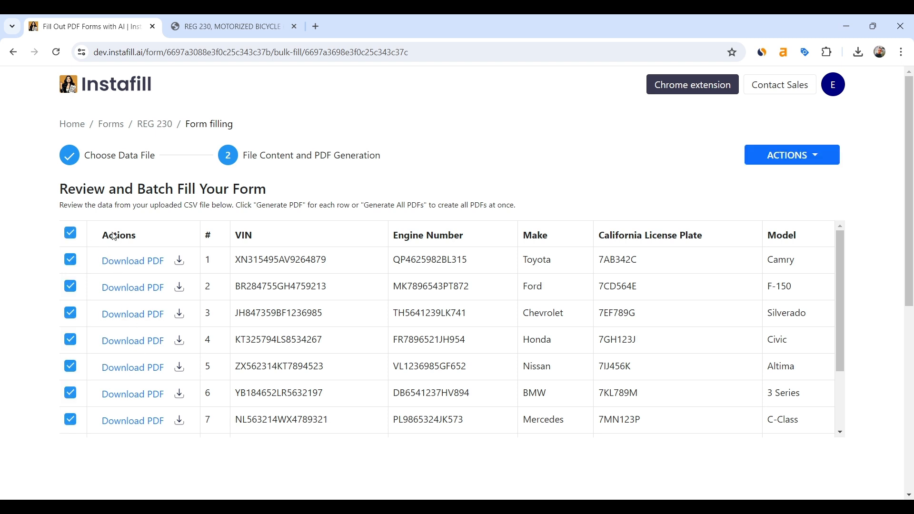
pyautogui.click(822, 161)
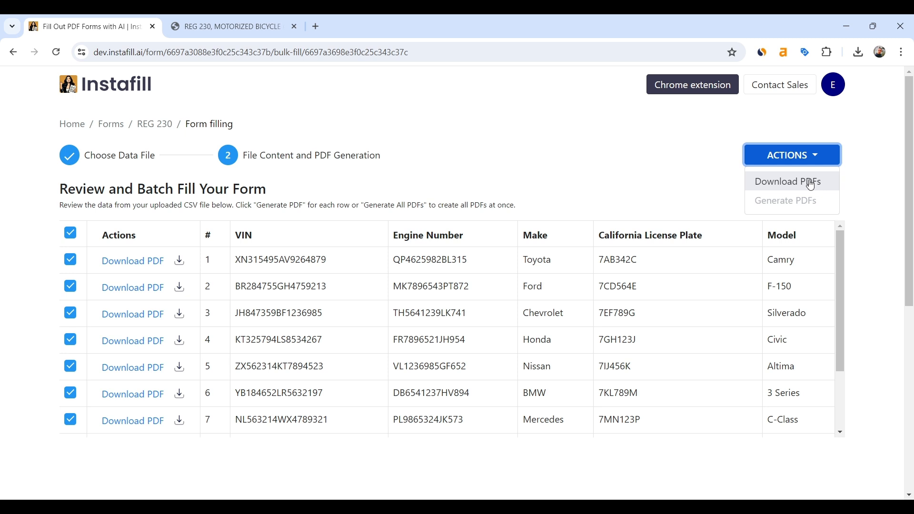
# - Examine row 10 of the vehicle data, including its VIN, engine number, make, license plate and model
pyautogui.moveTo(841, 243); pyautogui.dragTo(853, 301)
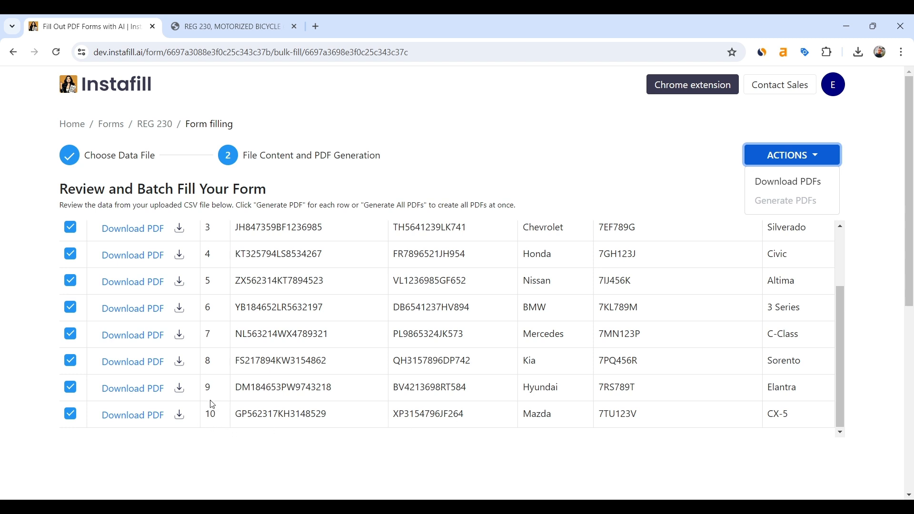
pyautogui.moveTo(237, 413); pyautogui.dragTo(332, 414)
pyautogui.moveTo(394, 414); pyautogui.dragTo(472, 415)
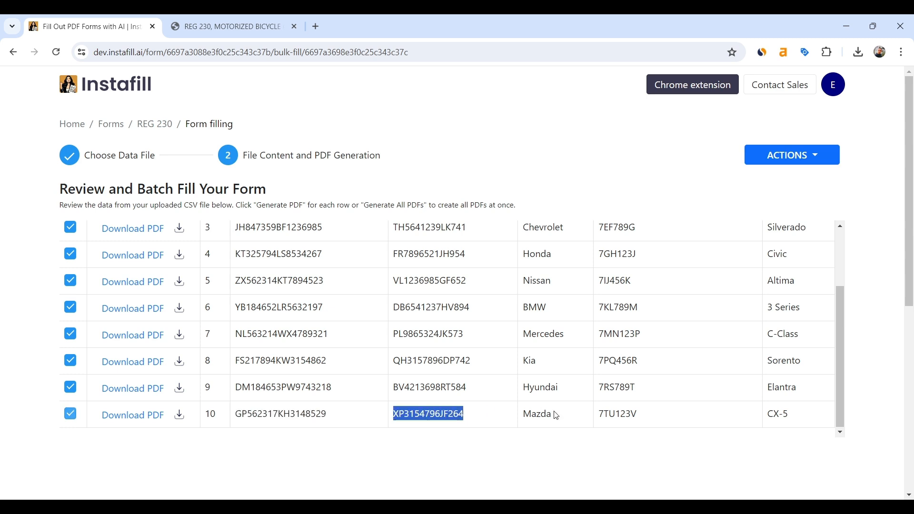
pyautogui.moveTo(526, 414); pyautogui.dragTo(843, 348)
pyautogui.click(800, 409)
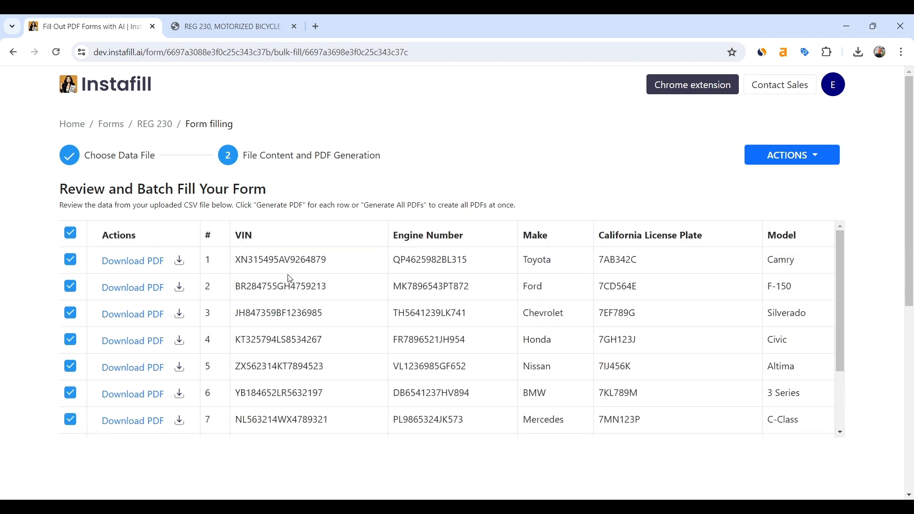
# - Deselect all rows, then reopen the vehicle batch through the REG 230 form's batch history
pyautogui.click(71, 234)
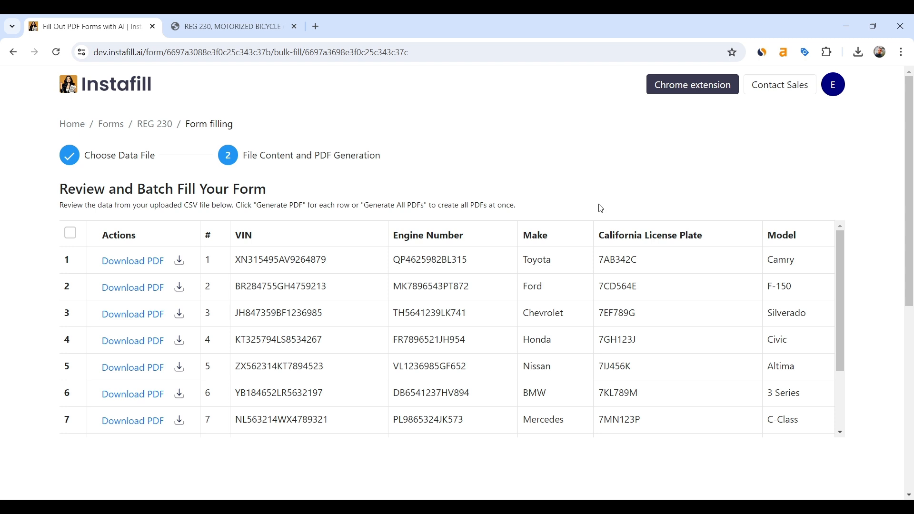
pyautogui.click(107, 124)
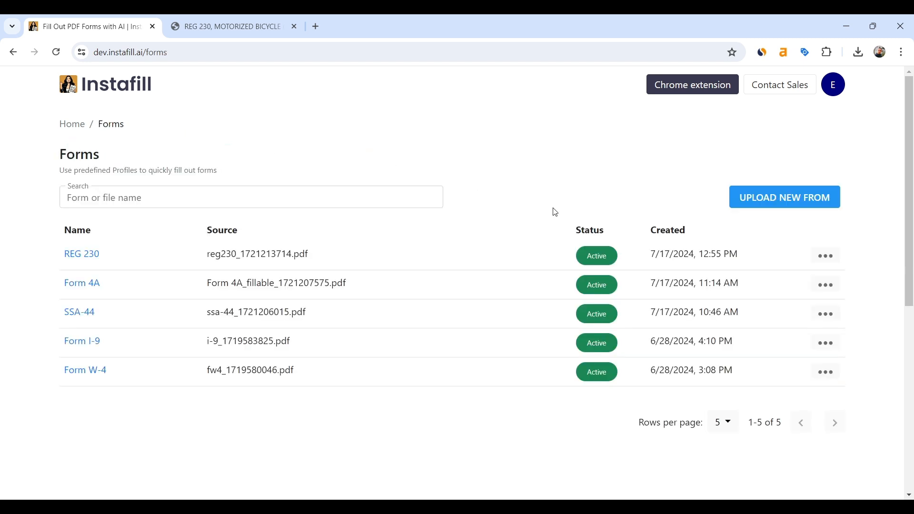
pyautogui.click(826, 258)
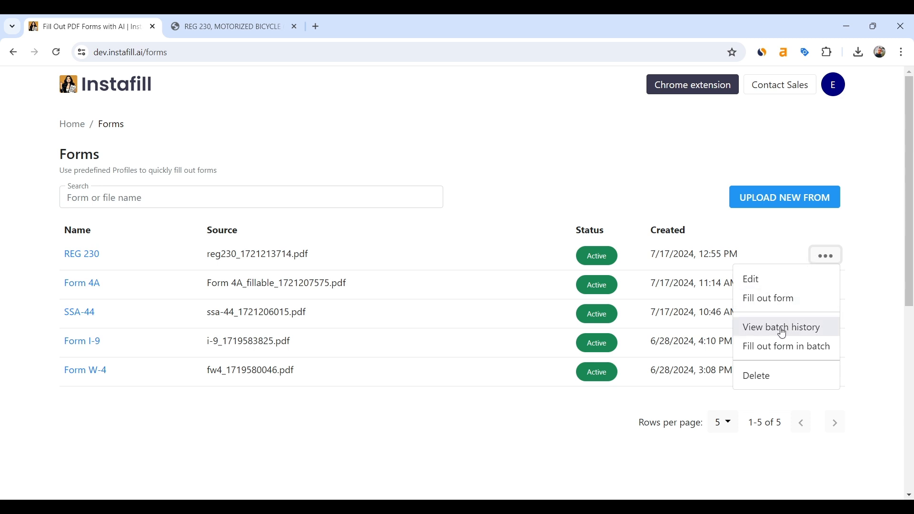
pyautogui.click(495, 258)
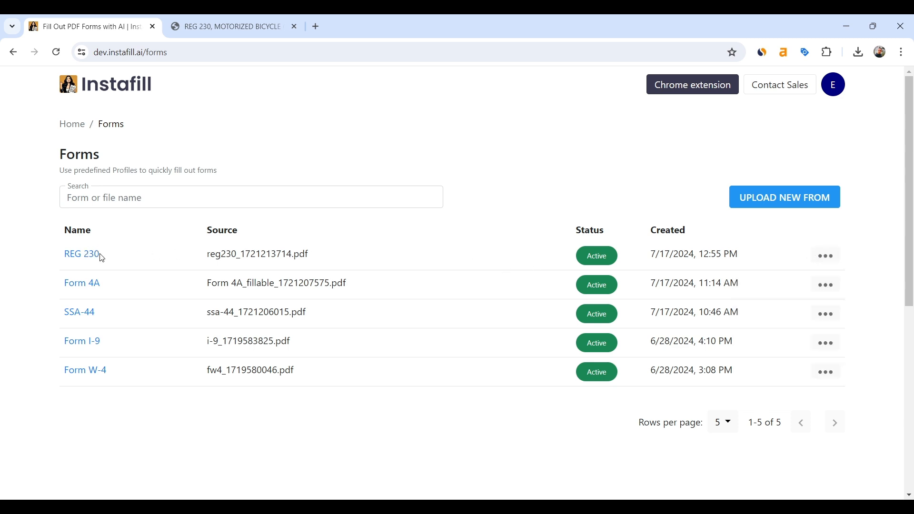
pyautogui.click(829, 262)
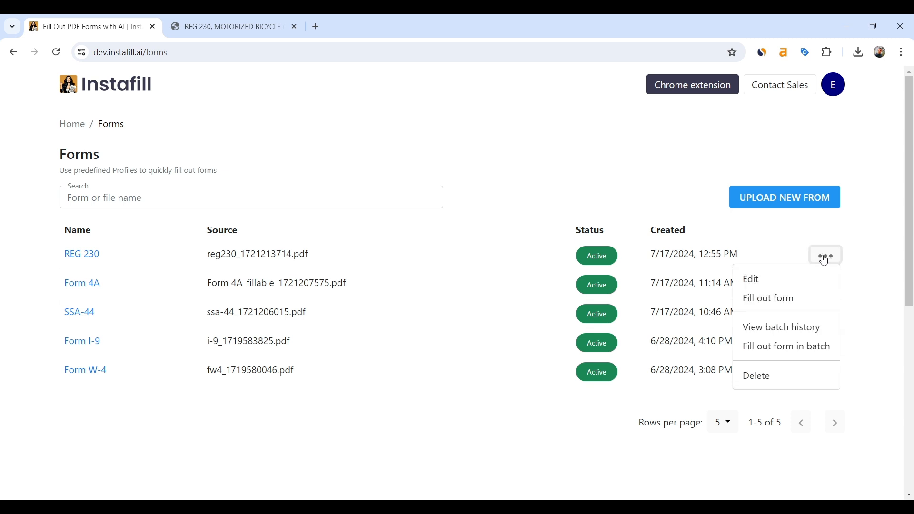
pyautogui.click(786, 334)
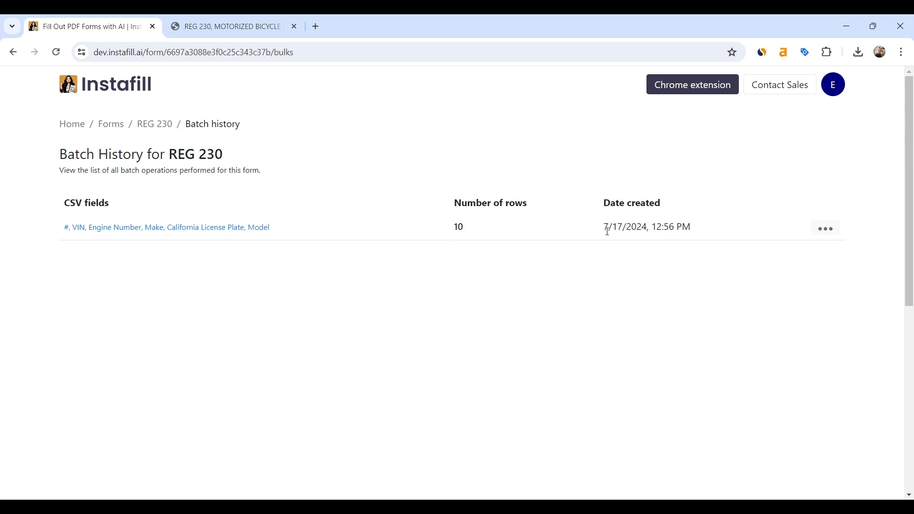
pyautogui.click(827, 231)
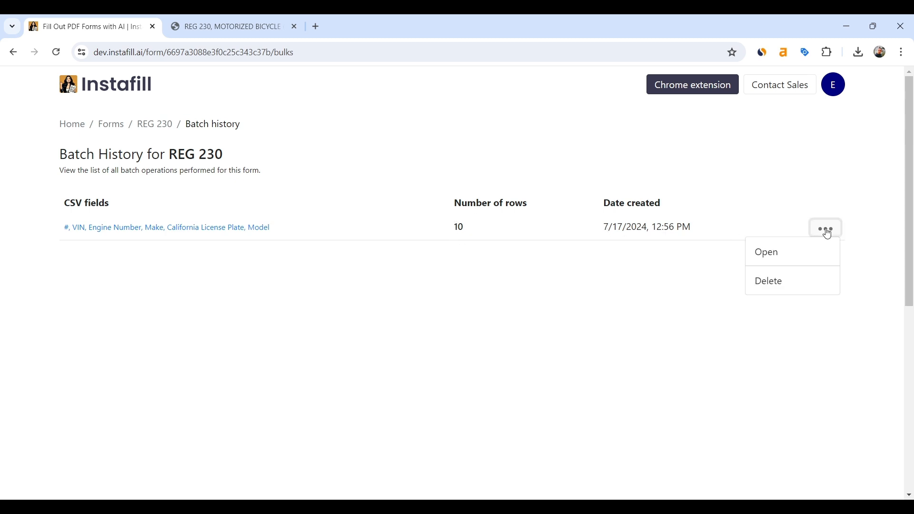
pyautogui.click(777, 256)
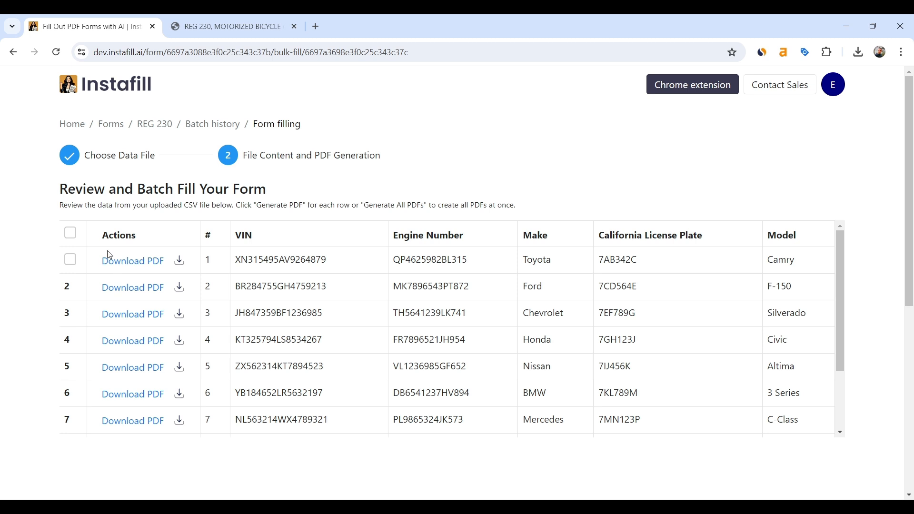
# - Return to the REG 230 batch history and delete the vehicle data batch
pyautogui.click(200, 124)
pyautogui.click(825, 234)
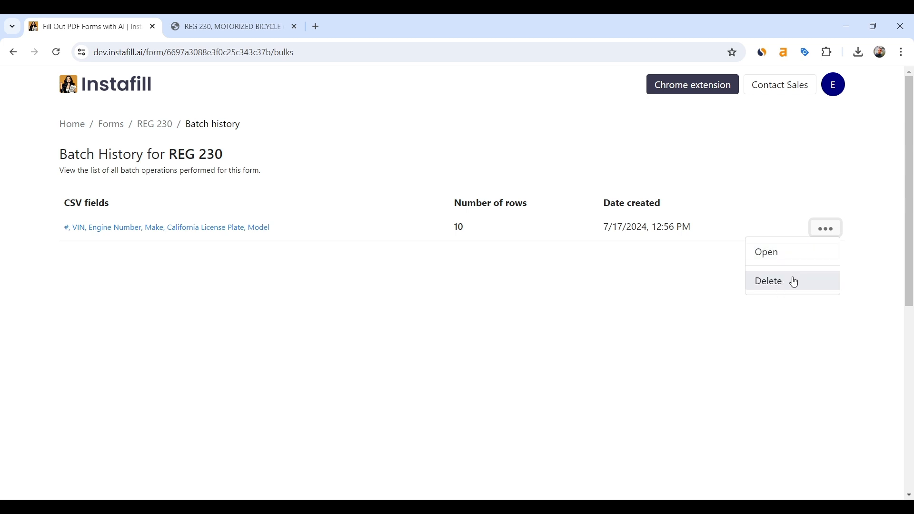
pyautogui.click(772, 282)
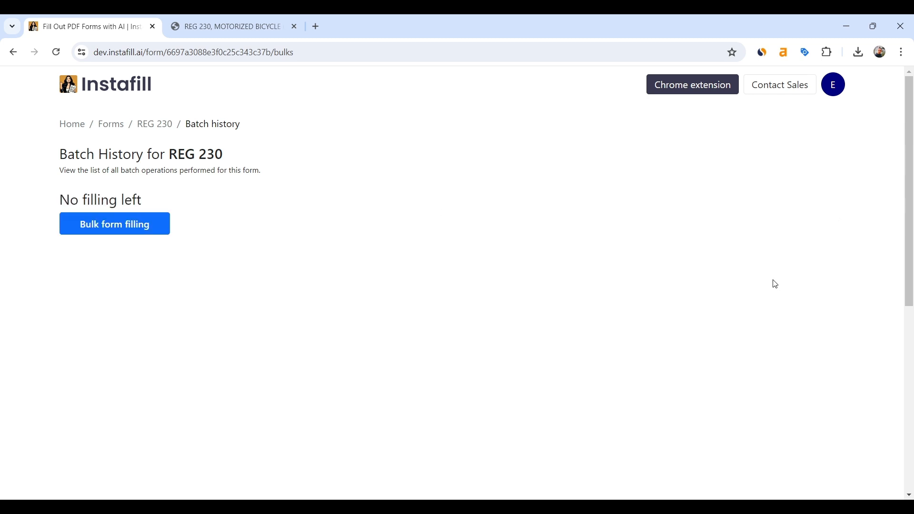
# - Return to the list of all forms and check which actions are offered for Form 4A
pyautogui.click(115, 123)
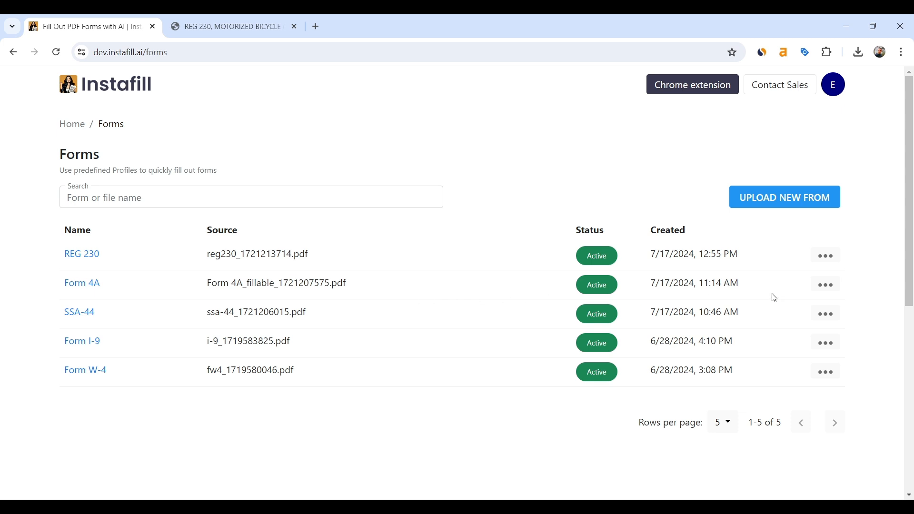
pyautogui.click(830, 287)
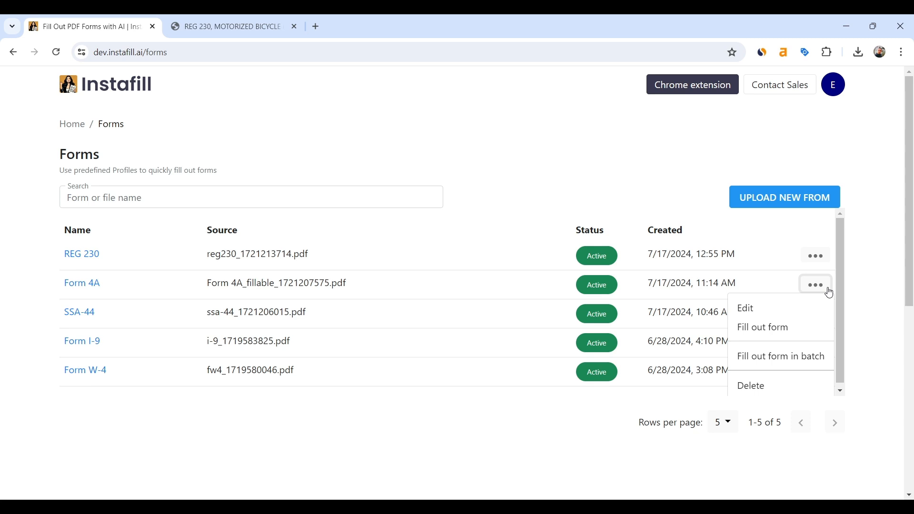
pyautogui.moveTo(842, 283); pyautogui.dragTo(841, 290)
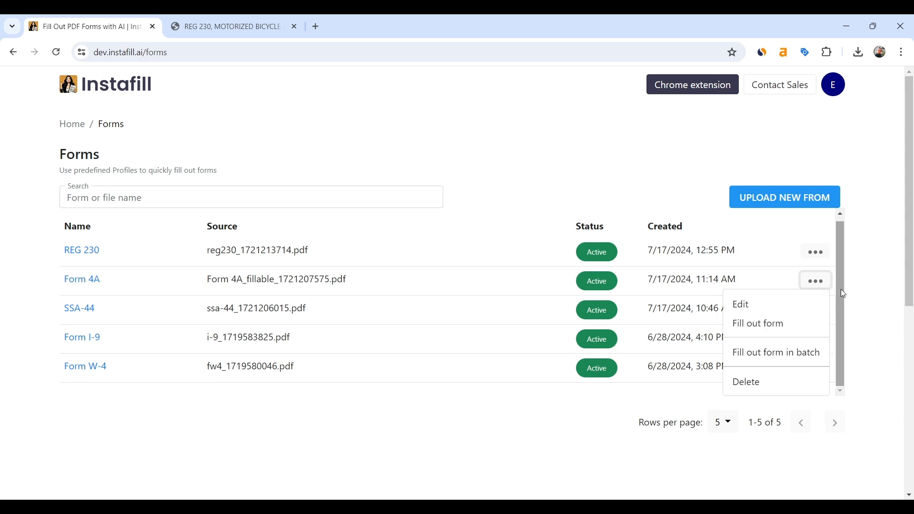
pyautogui.click(817, 282)
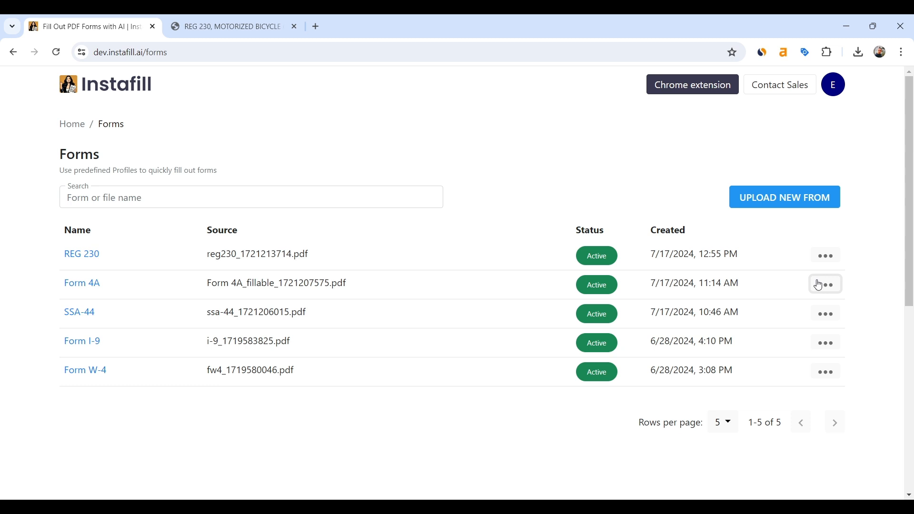
# - Review SSA-44's batch history and the actions for its batch created at 12:39 PM, and return to the forms list
pyautogui.click(826, 314)
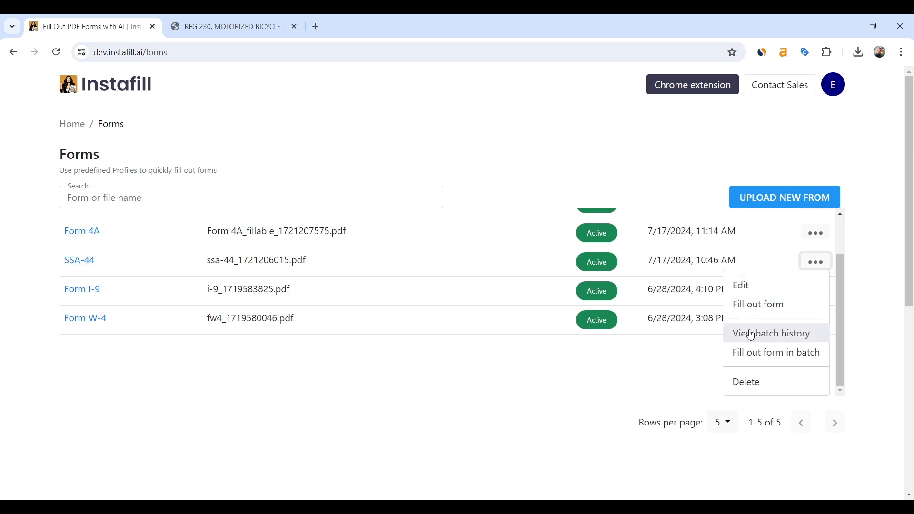
pyautogui.click(774, 336)
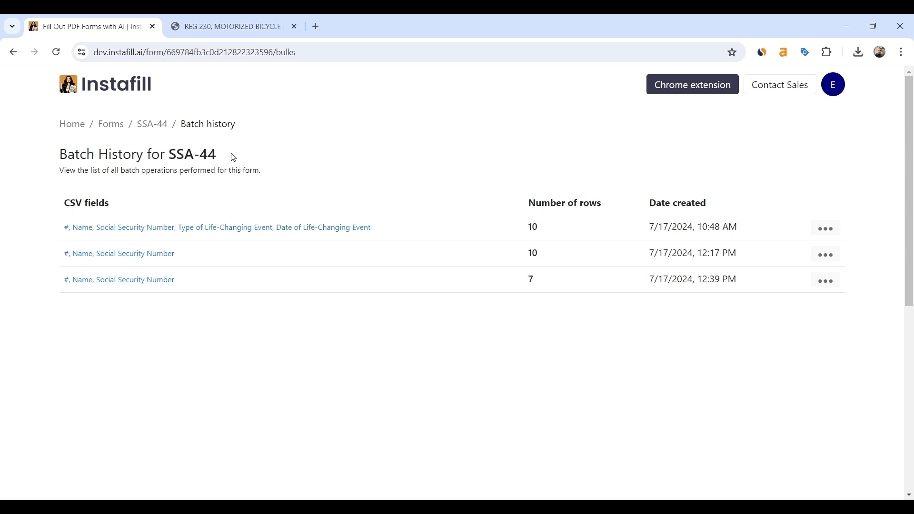
pyautogui.moveTo(218, 152); pyautogui.dragTo(172, 152)
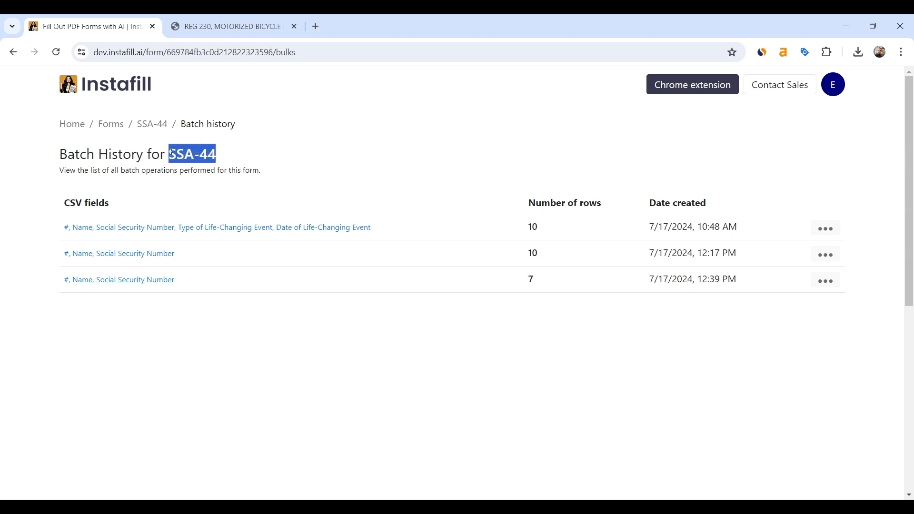
pyautogui.click(217, 200)
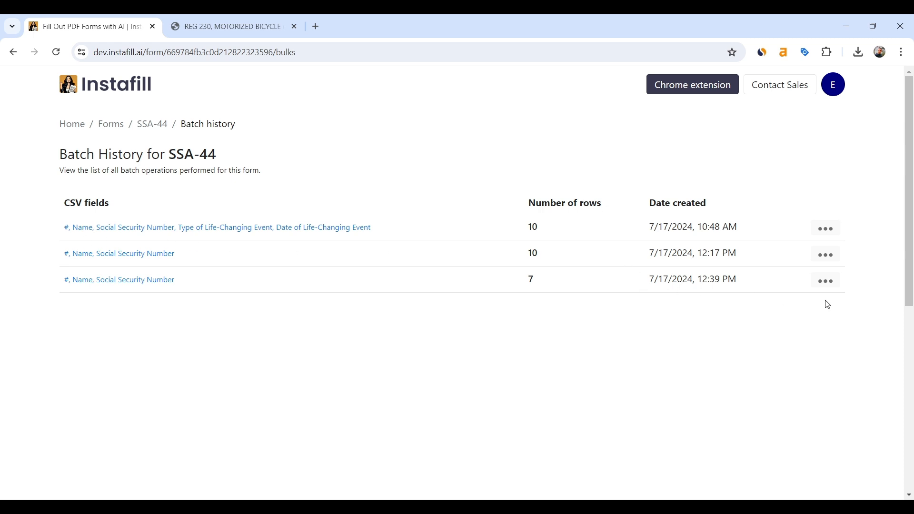
pyautogui.click(827, 286)
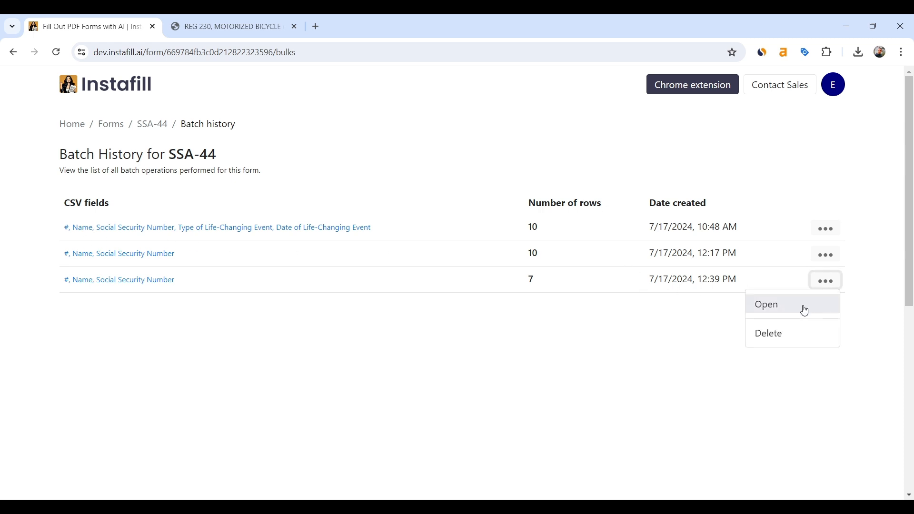
pyautogui.click(826, 282)
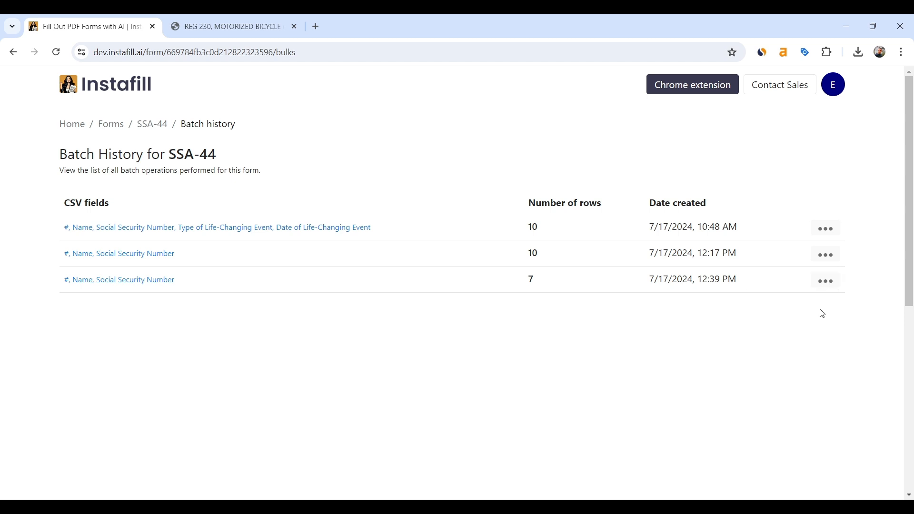
pyautogui.click(117, 125)
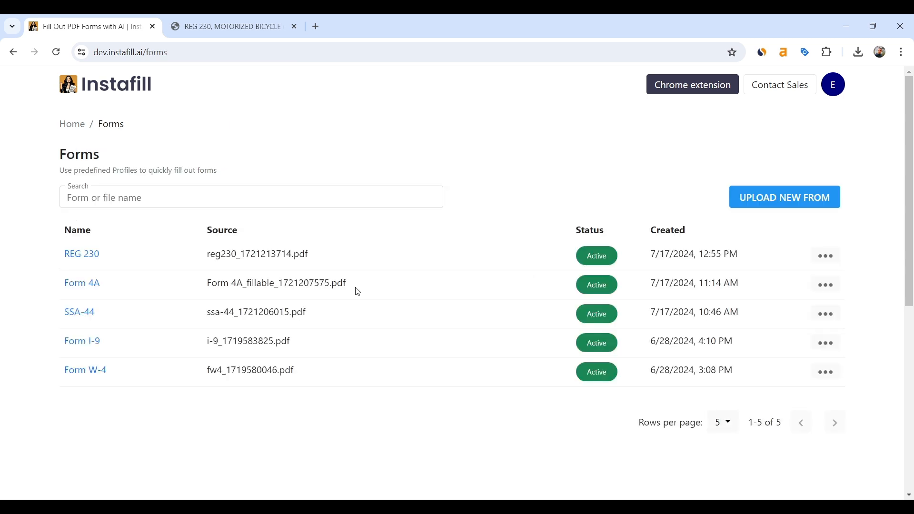